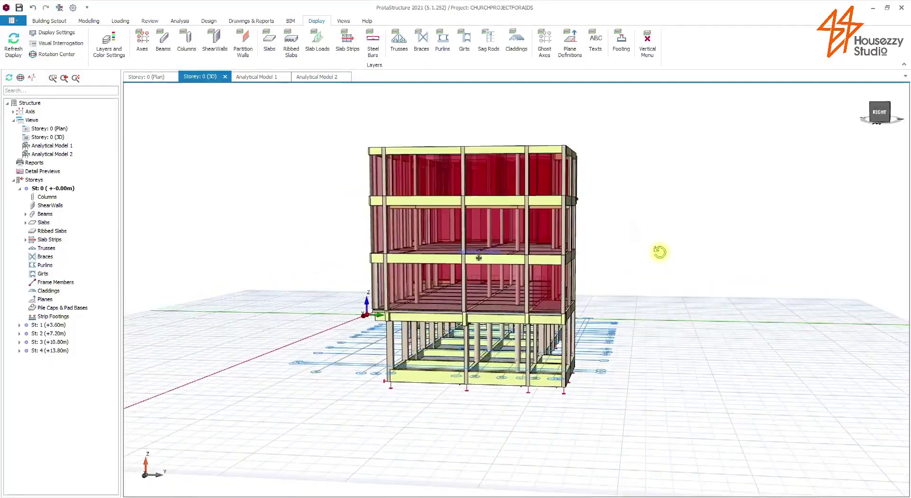
Step: Orbit, pan and zoom the 3D building model to inspect it from several corners
middle_click_drag(660, 252, 684, 254)
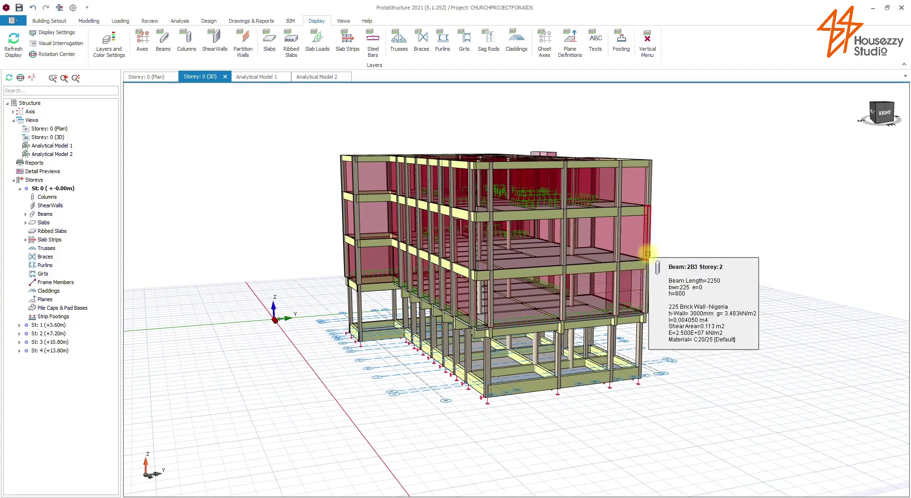
mouse_move(697, 260)
middle_mouse_down()
mouse_move(689, 258)
mouse_move(695, 264)
middle_mouse_up()
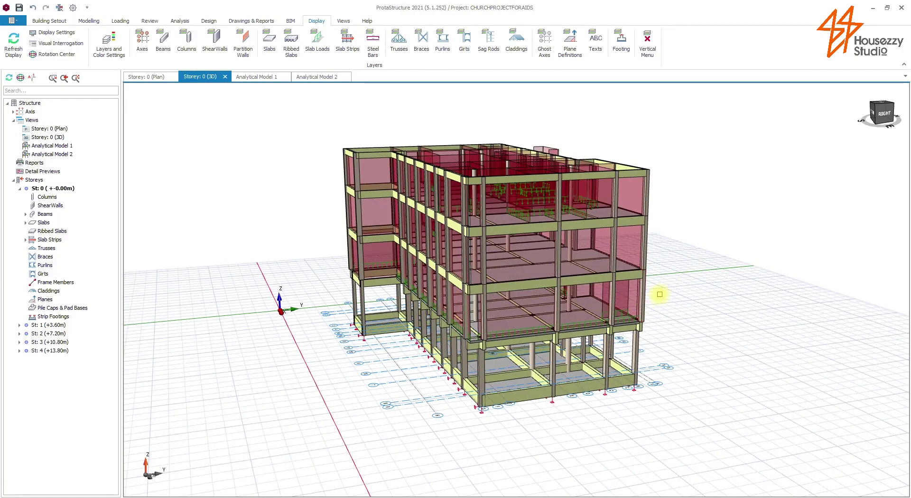
mouse_move(647, 320)
middle_mouse_down()
mouse_move(688, 315)
mouse_move(699, 303)
mouse_move(669, 266)
mouse_move(681, 271)
middle_mouse_up()
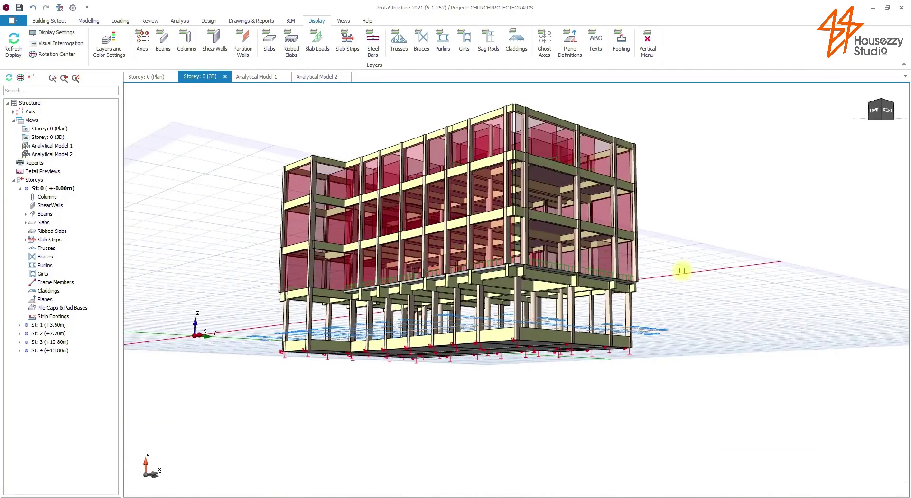
middle_click_drag(677, 270, 643, 297)
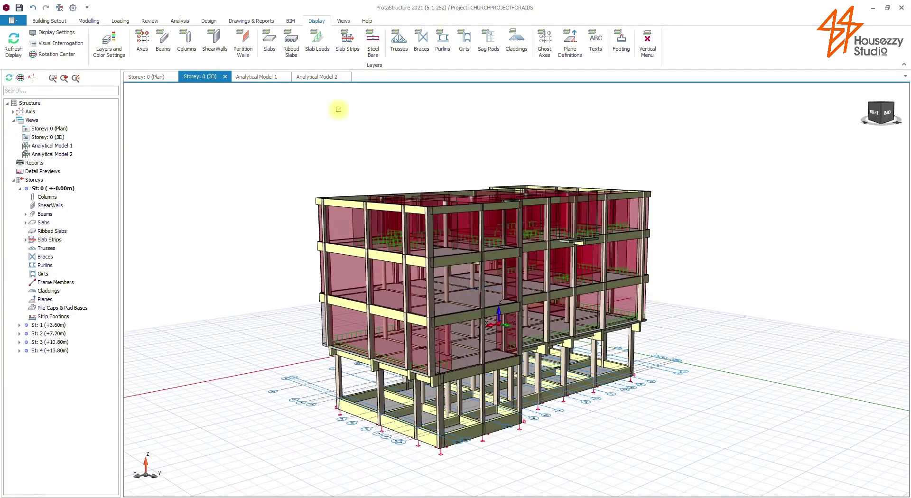
middle_click_drag(392, 143, 523, 159)
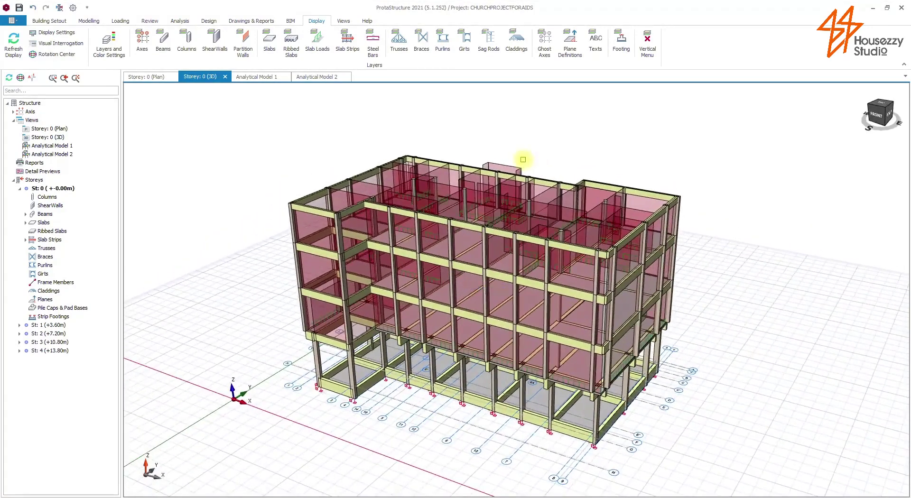
middle_click_drag(518, 234, 513, 199)
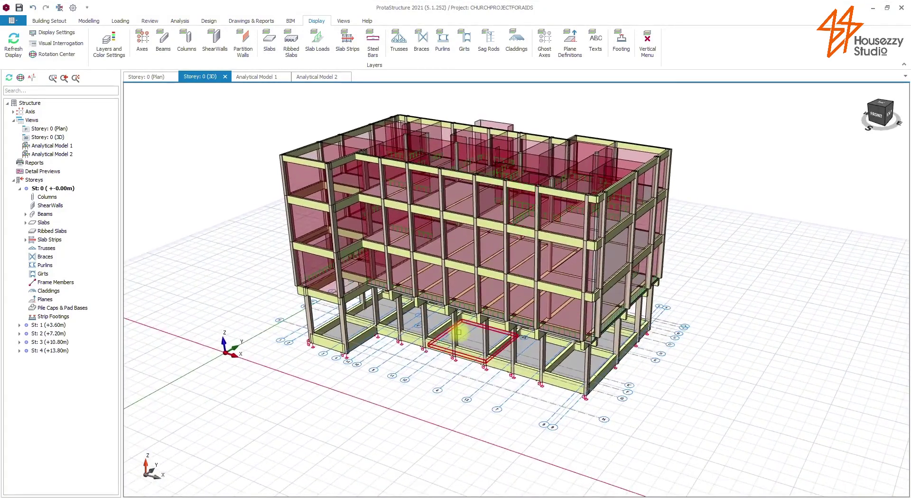
mouse_move(445, 295)
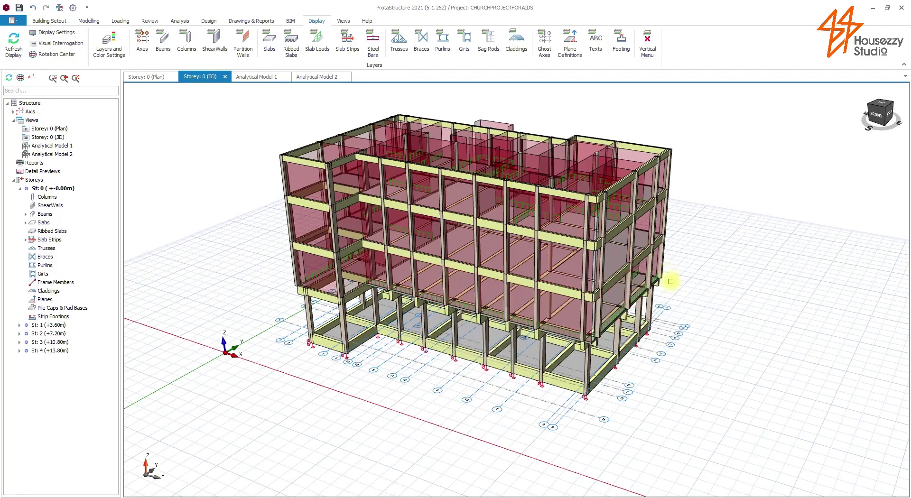
middle_click_drag(682, 287, 671, 264)
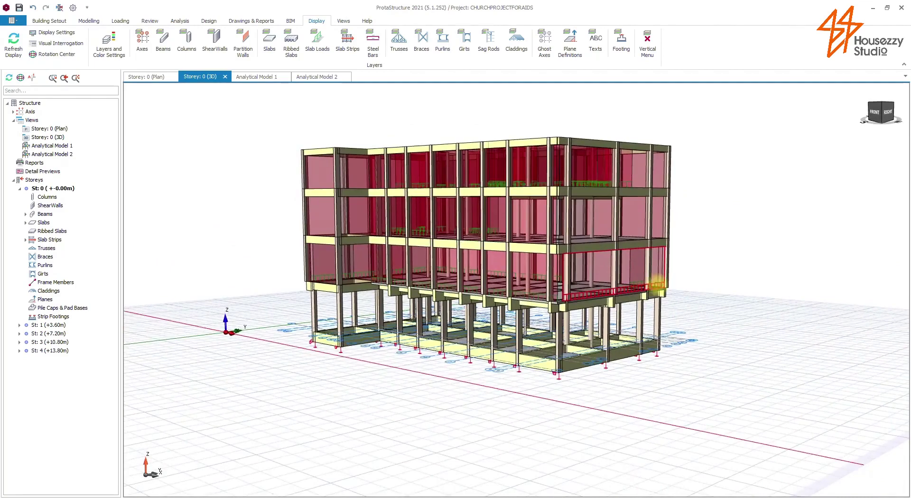
middle_click_drag(657, 360, 620, 380)
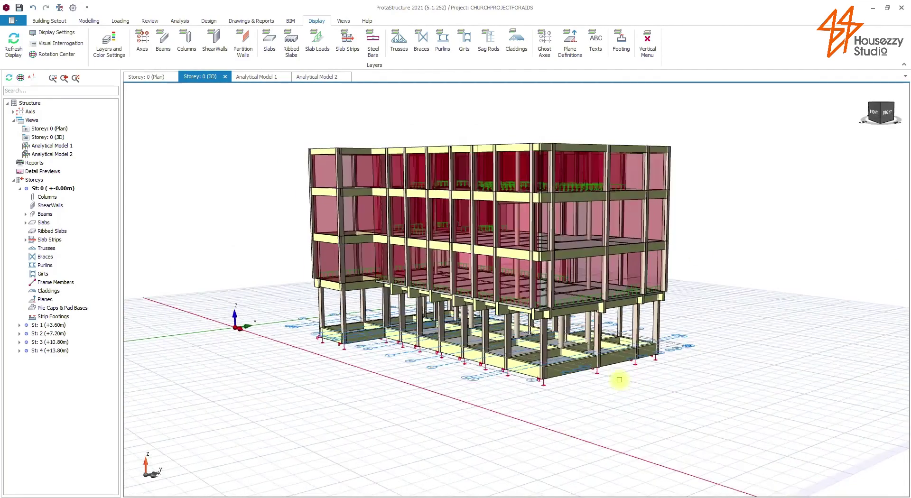
scroll(623, 331, "up", 2)
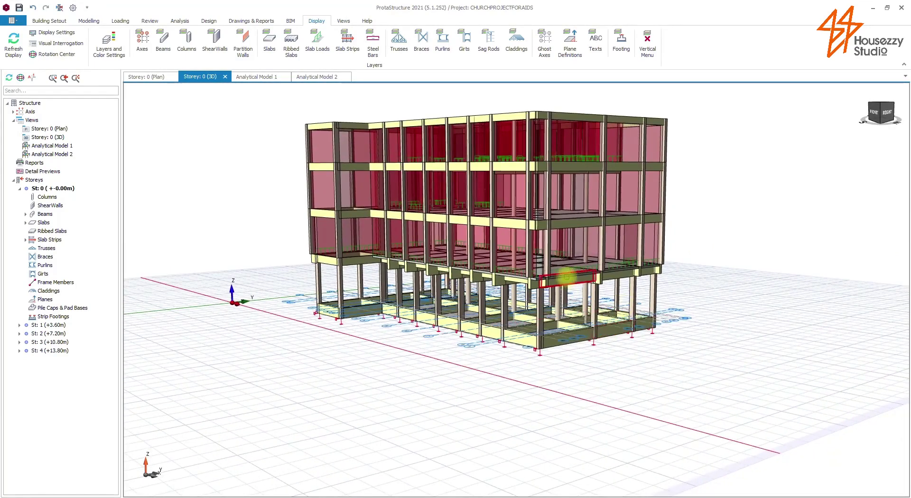
scroll(559, 298, "down", 2)
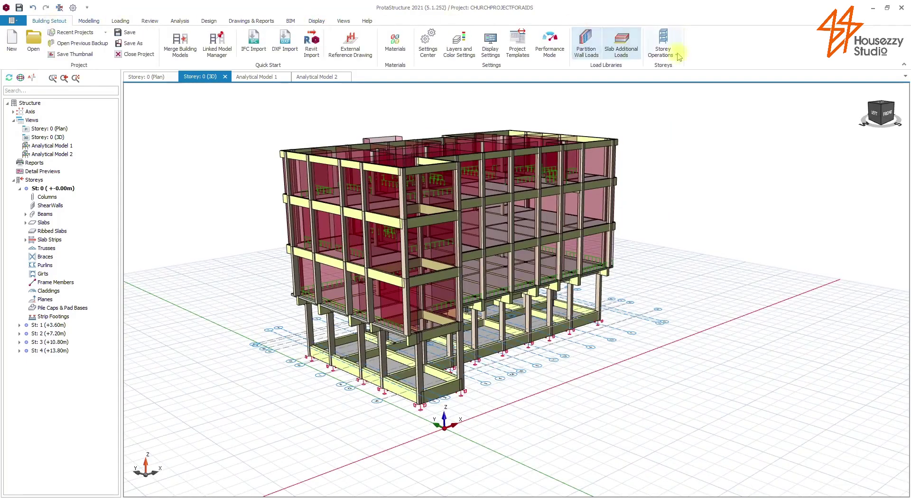
Step: Make Storey 1 (+3.60m) the current storey from the storey list
left_click(664, 50)
left_click(685, 70)
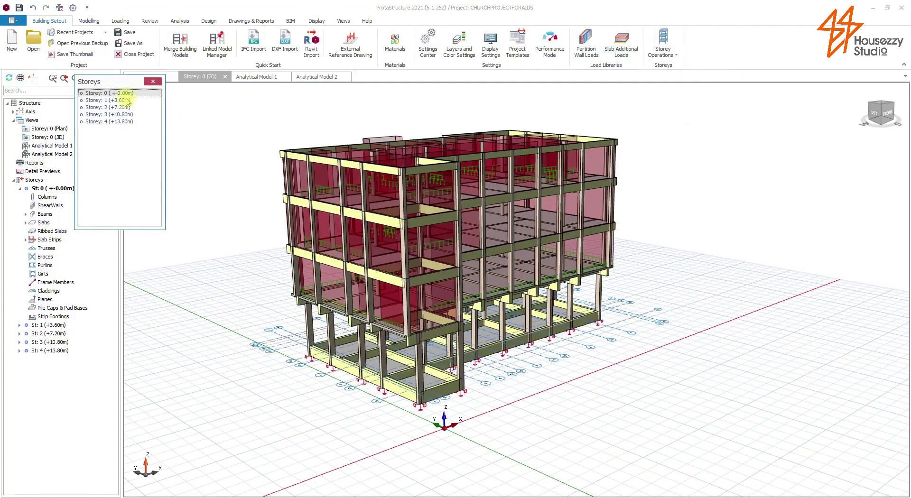
left_click_drag(118, 90, 800, 92)
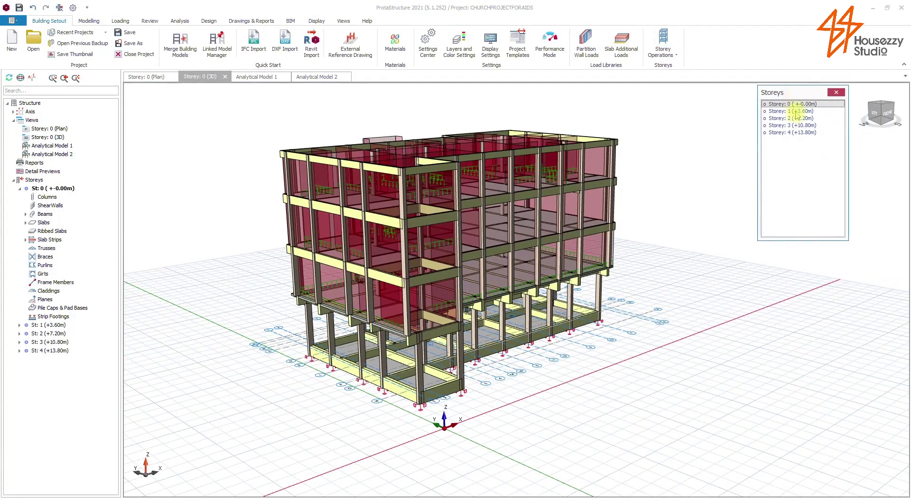
left_click(799, 111)
Step: Run FE Beam Load Decomposition for all four storeys and apply the loads to beams
left_click(120, 20)
left_click(324, 43)
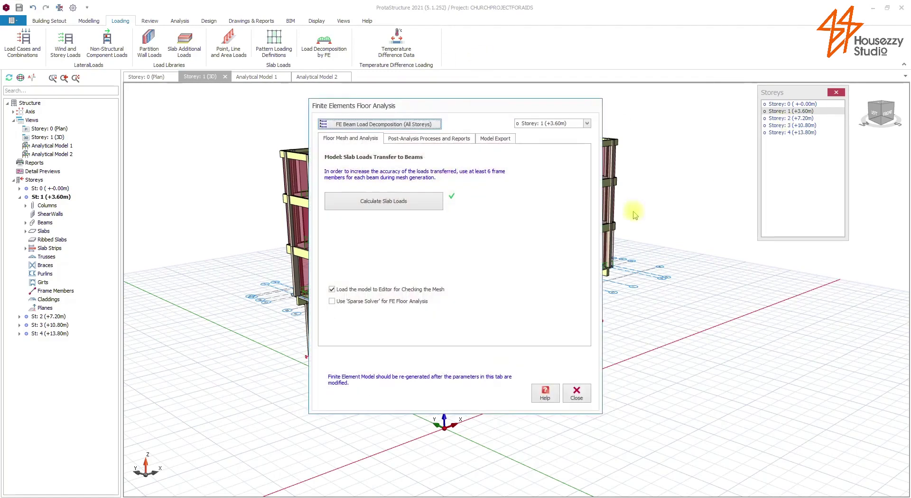
left_click(383, 124)
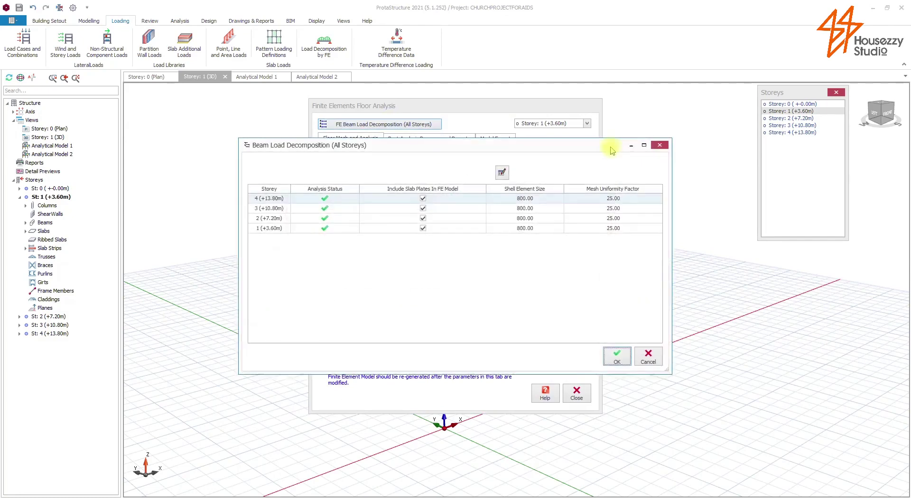
left_click(617, 356)
left_click(503, 307)
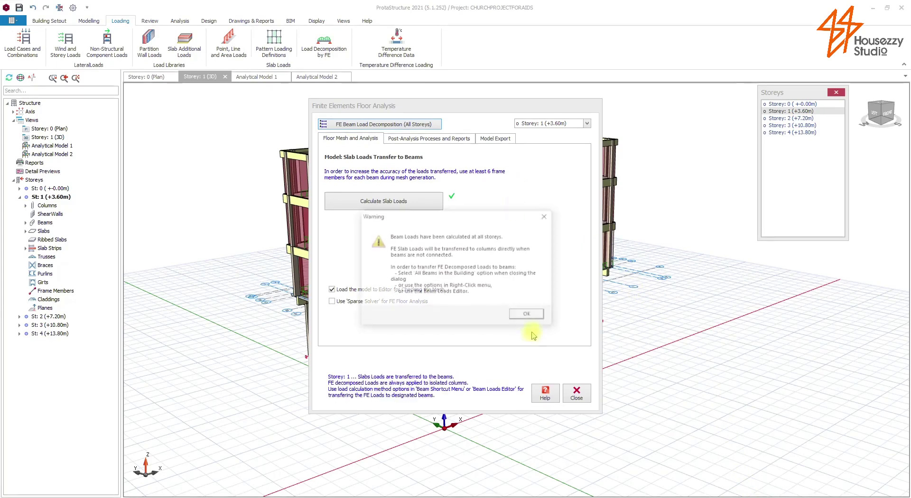
left_click(528, 315)
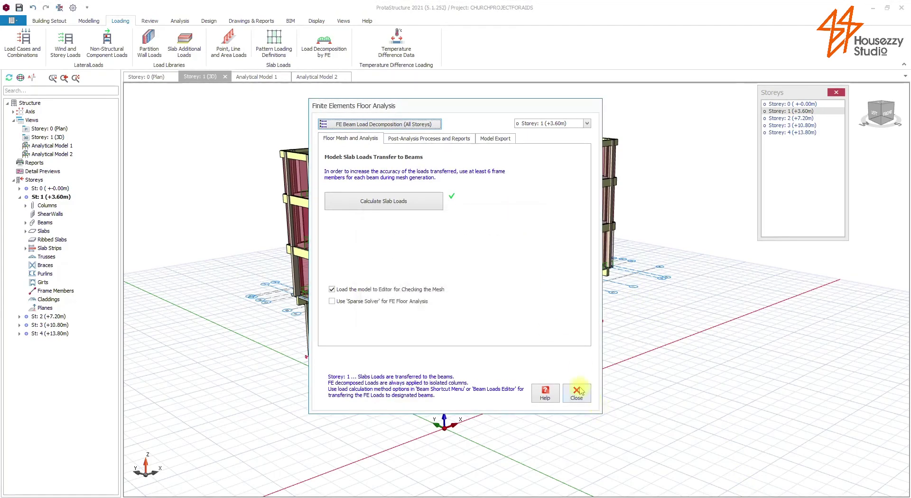
left_click(577, 392)
left_click(458, 309)
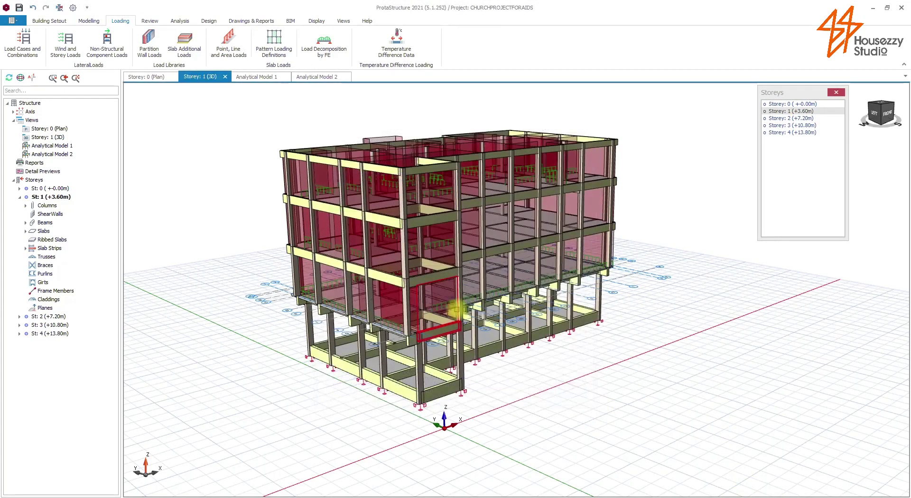
Step: Open Building Analysis settings and review the model, run and post-analysis options
left_click(150, 21)
left_click(177, 21)
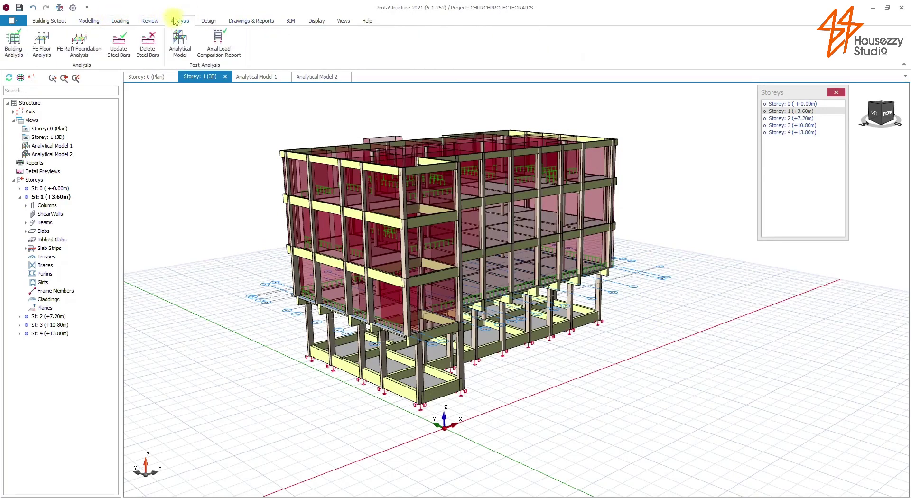
left_click(120, 20)
left_click(151, 21)
left_click(179, 21)
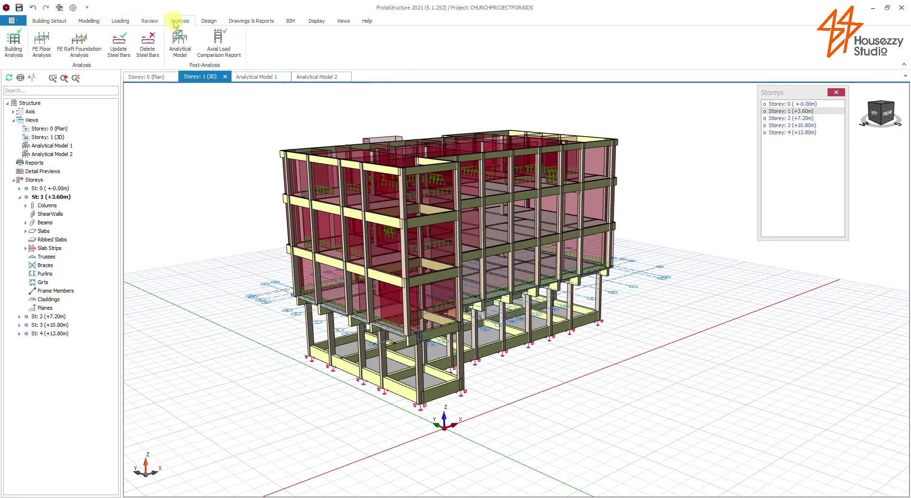
left_click(149, 20)
left_click(175, 23)
left_click(14, 42)
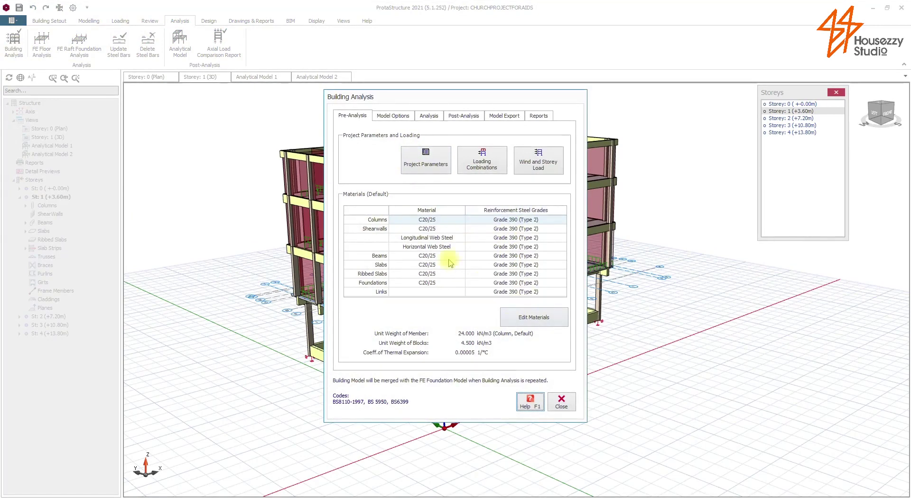
left_click(389, 119)
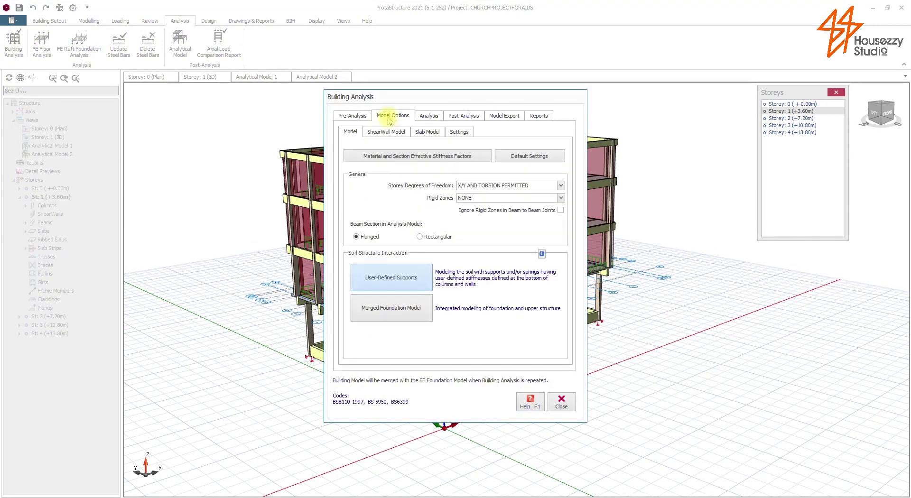
left_click(429, 119)
left_click(453, 118)
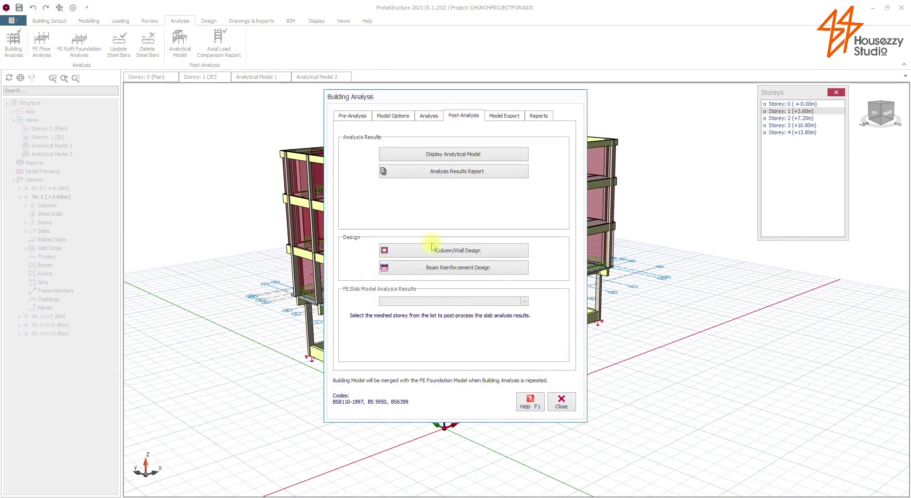
left_click(428, 116)
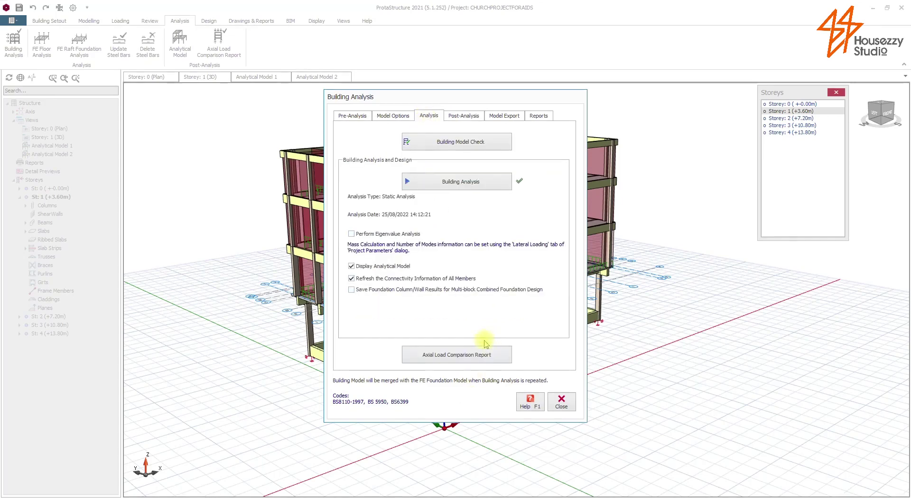
Step: Run the analysis with column/wall and beam reinforcement design, re-selecting all bars
left_click(446, 181)
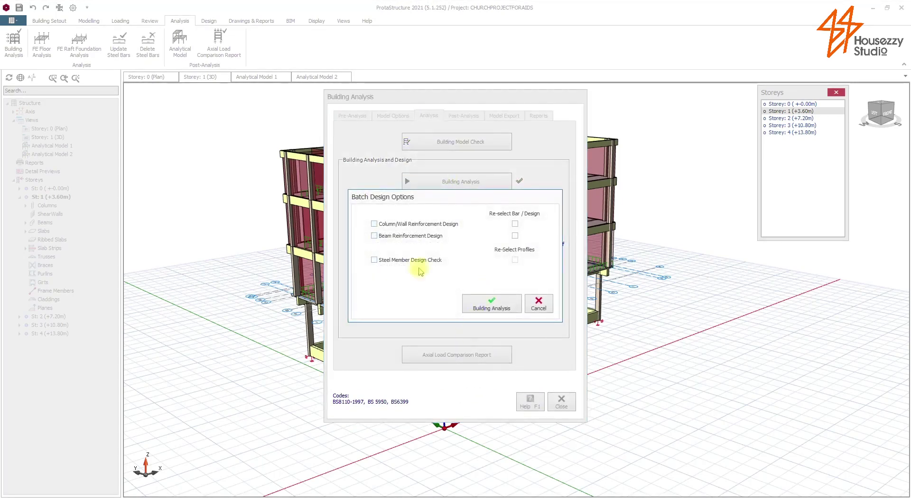
left_click(374, 223)
left_click(375, 236)
left_click(515, 223)
left_click(515, 235)
left_click(484, 300)
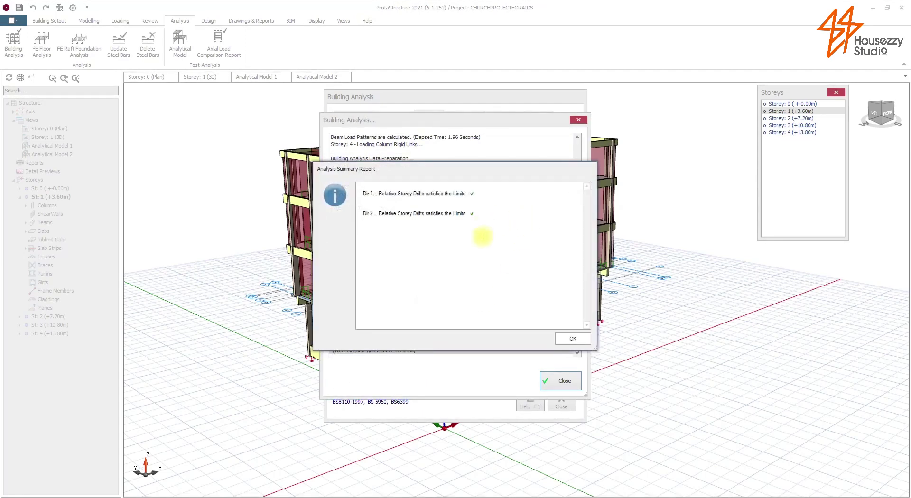
left_click(573, 339)
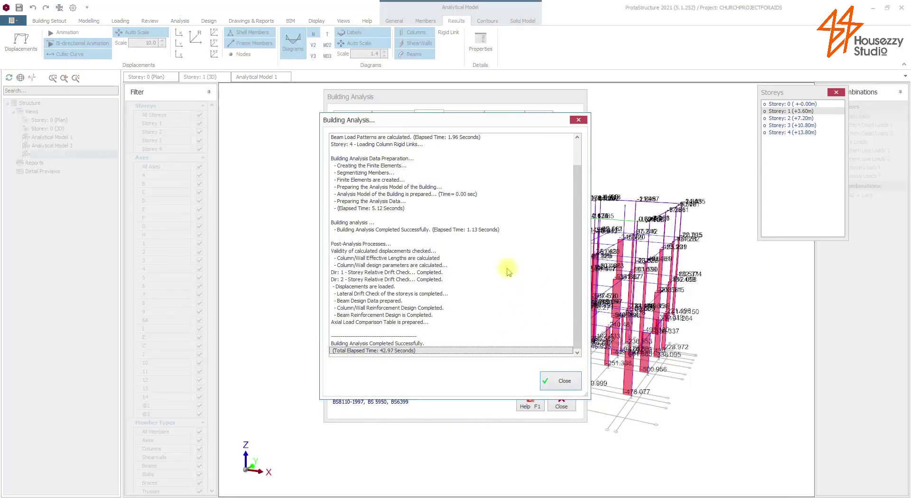
Step: Close the analysis log and settings window to reveal the results model
left_click(560, 381)
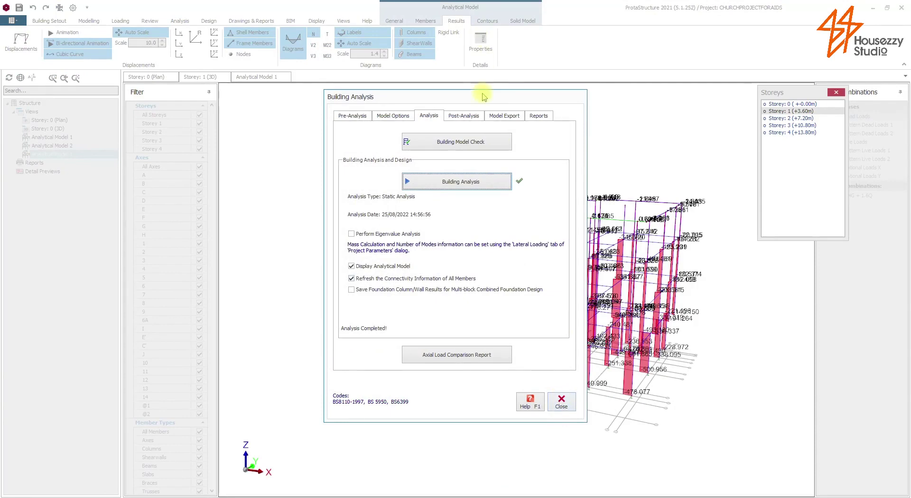
left_click_drag(423, 97, 318, 91)
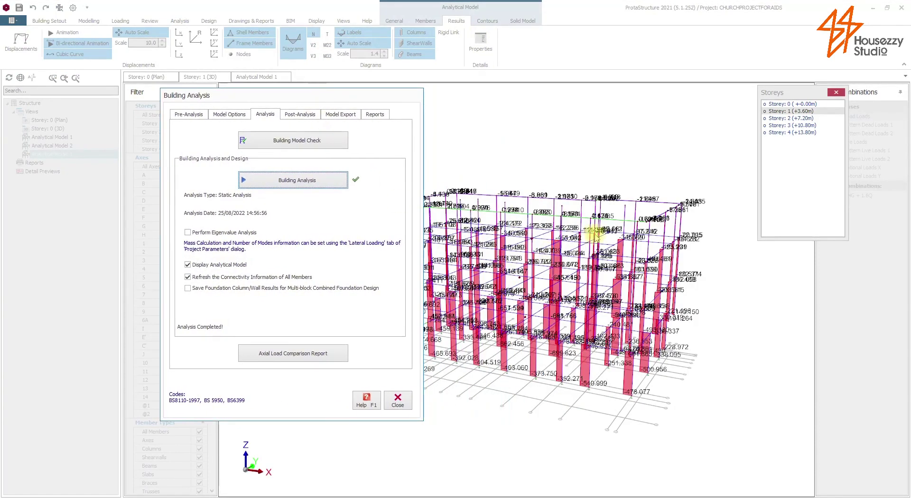
left_click(397, 400)
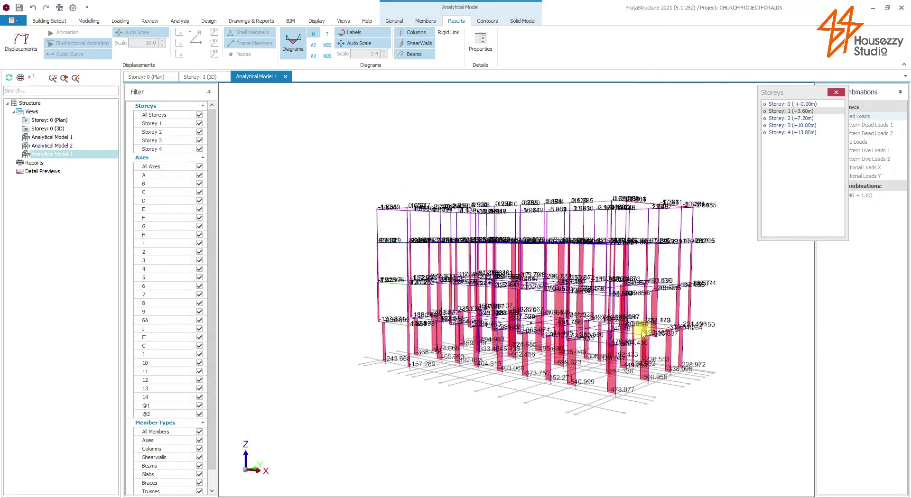
Step: Switch results to the 1.4G + 1.6Q combination and display M22 column moment diagrams
scroll(570, 374, "up", 4)
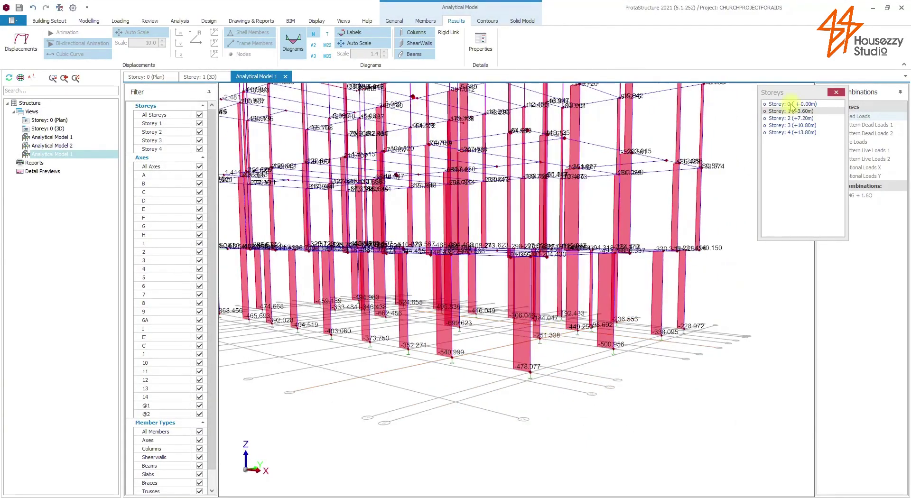
left_click(874, 195)
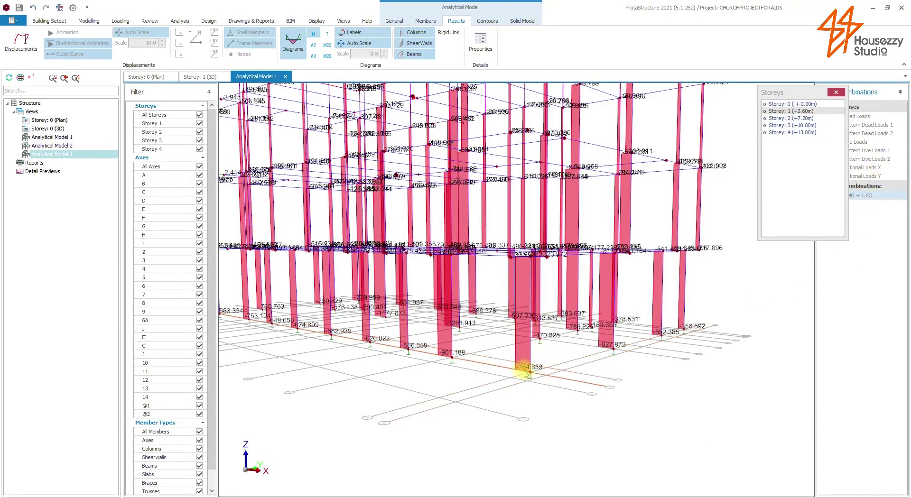
middle_click_drag(524, 372, 566, 387)
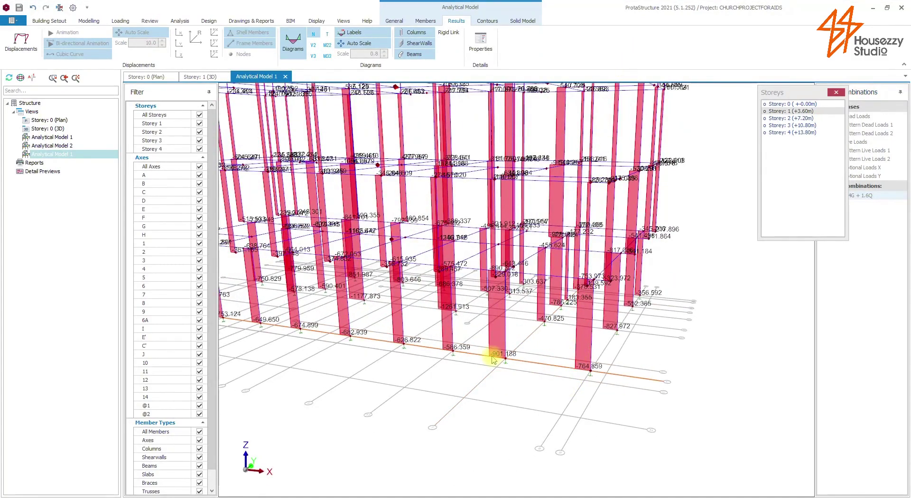
scroll(483, 363, "up", 4)
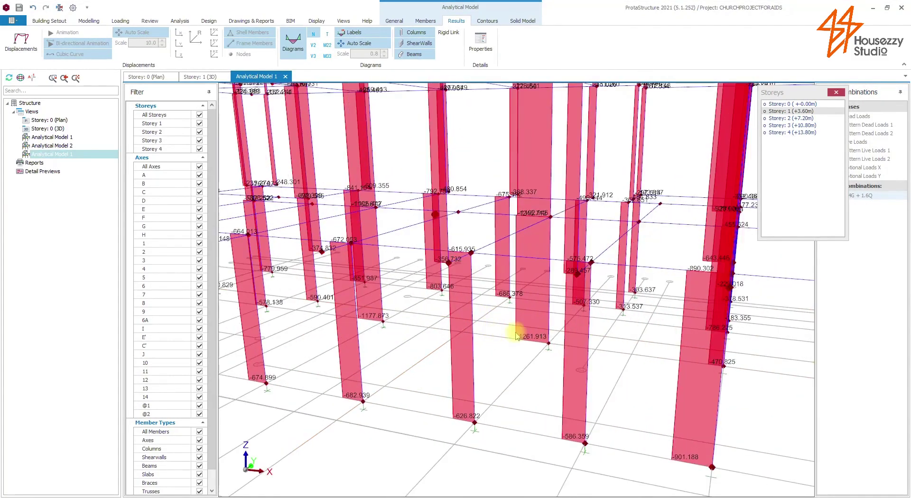
scroll(539, 340, "down", 3)
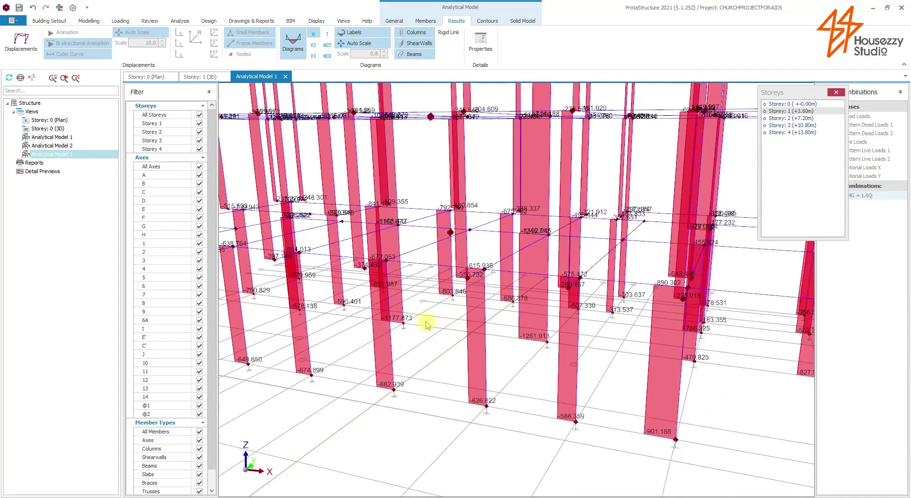
scroll(387, 319, "up", 4)
scroll(411, 323, "down", 3)
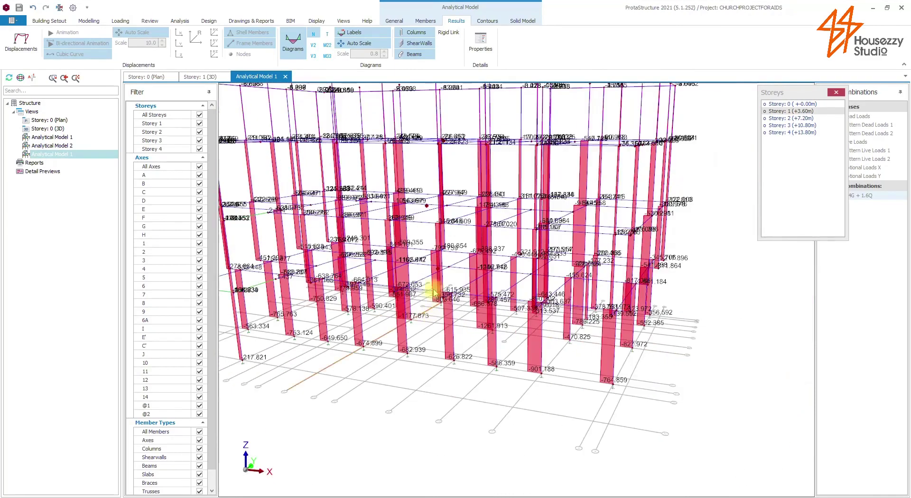
scroll(444, 311, "down", 2)
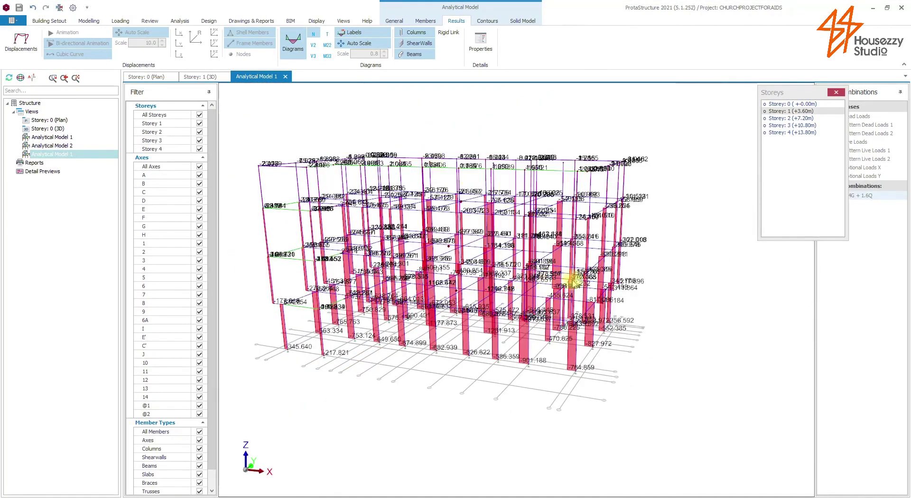
scroll(335, 348, "up", 3)
scroll(335, 346, "down", 2)
left_click(328, 45)
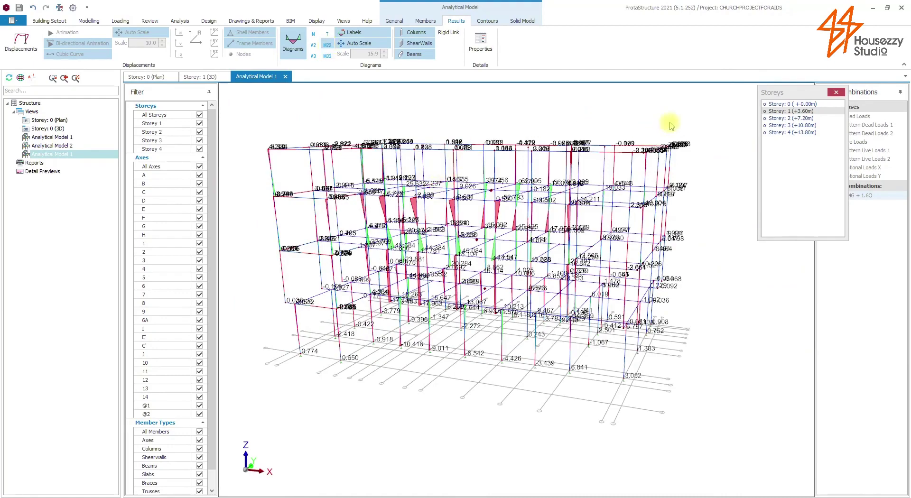
Step: Display V2 shear force diagrams on the frame from a lower, frontal angle
middle_click_drag(671, 126, 650, 126)
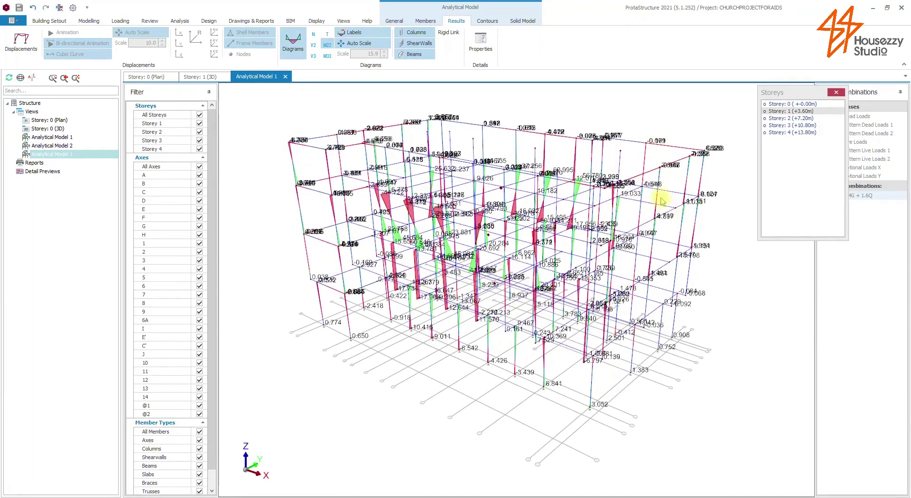
left_click(314, 45)
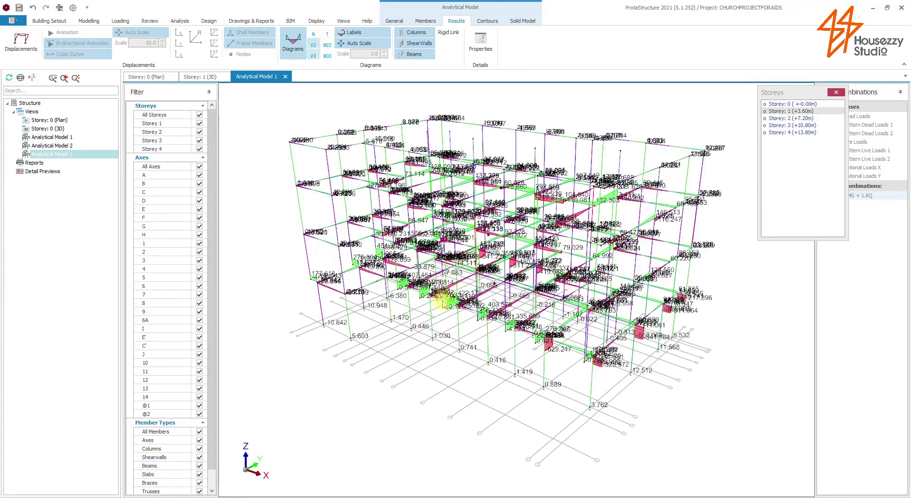
mouse_move(433, 299)
middle_mouse_down()
mouse_move(464, 299)
mouse_move(463, 265)
mouse_move(422, 289)
middle_mouse_up()
scroll(533, 254, "up", 10)
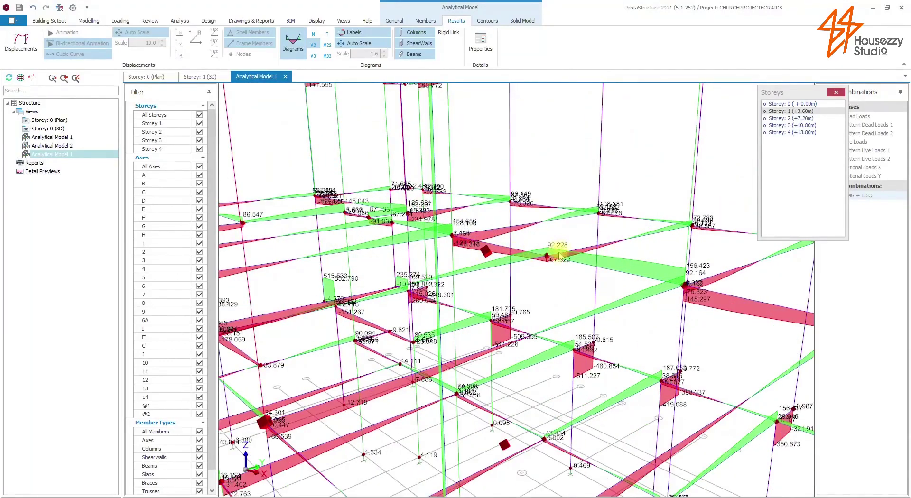
Step: Return briefly to M22 diagrams, then show M33 bending moment diagrams on the beams
left_click(327, 45)
scroll(463, 204, "up", 5)
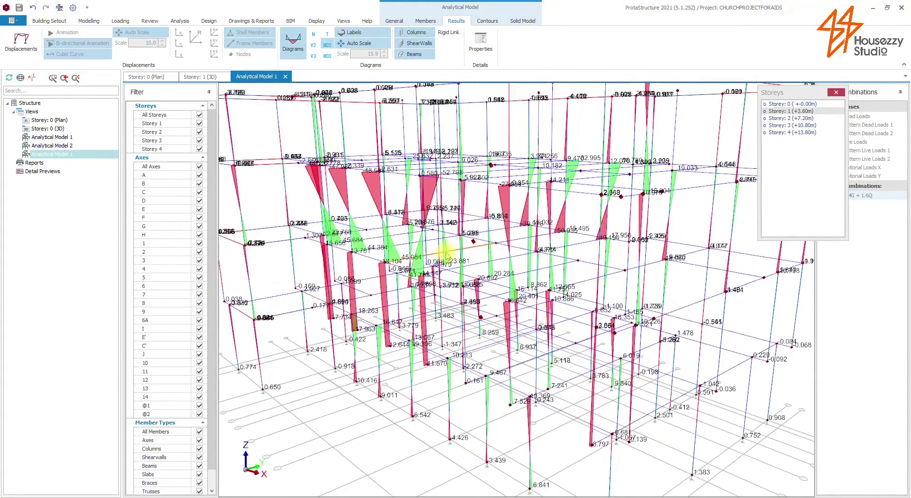
scroll(393, 219, "up", 6)
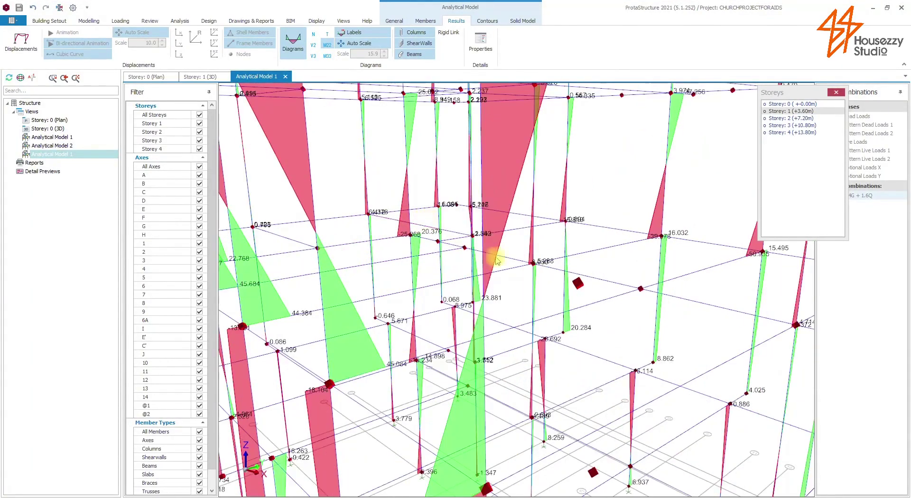
scroll(481, 289, "down", 1)
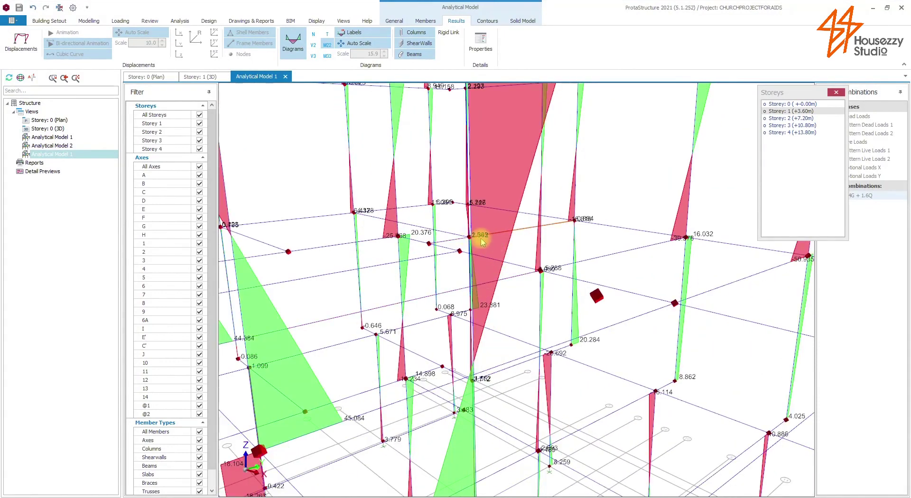
scroll(482, 241, "down", 2)
scroll(479, 228, "down", 3)
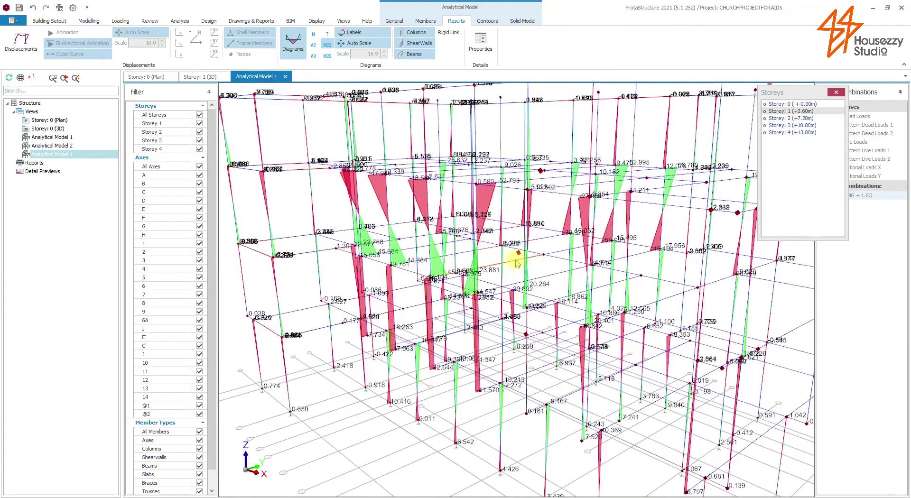
left_click(327, 57)
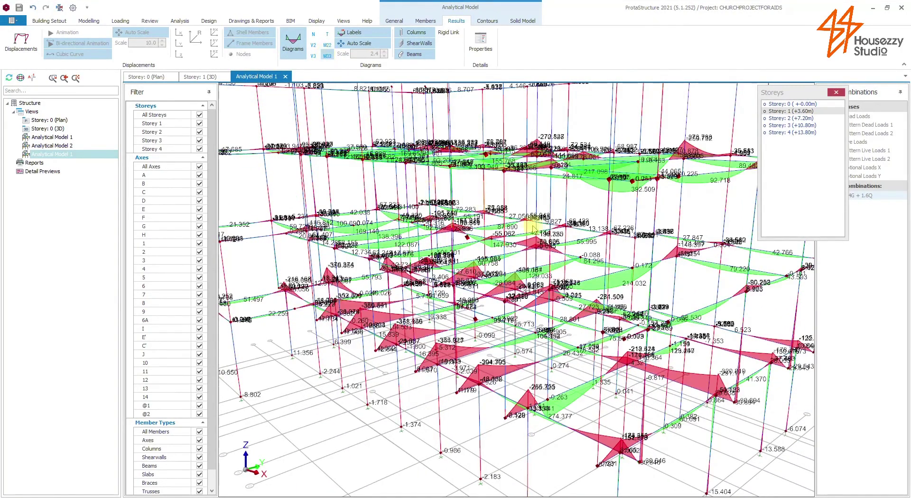
Step: Orbit and zoom onto lower-storey M33 diagrams, ending at the 138.396 midspan moment beam
scroll(534, 230, "up", 5)
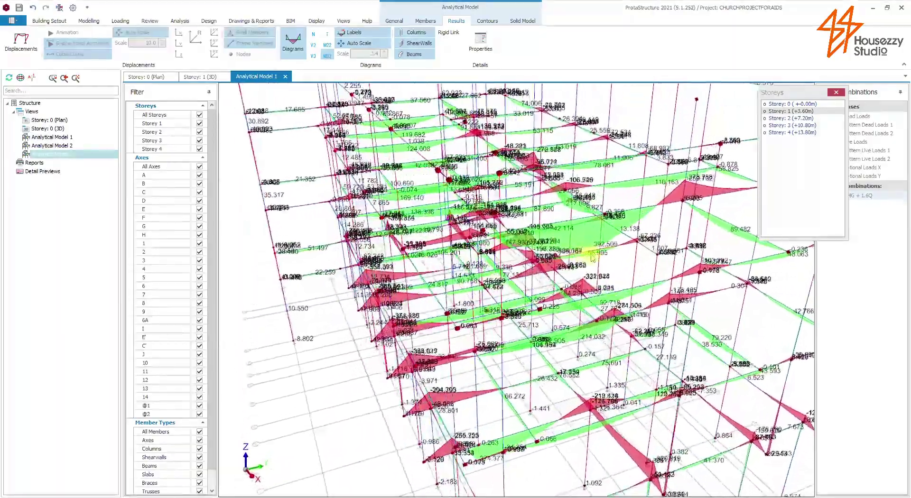
middle_click_drag(593, 258, 677, 264)
scroll(460, 259, "up", 5)
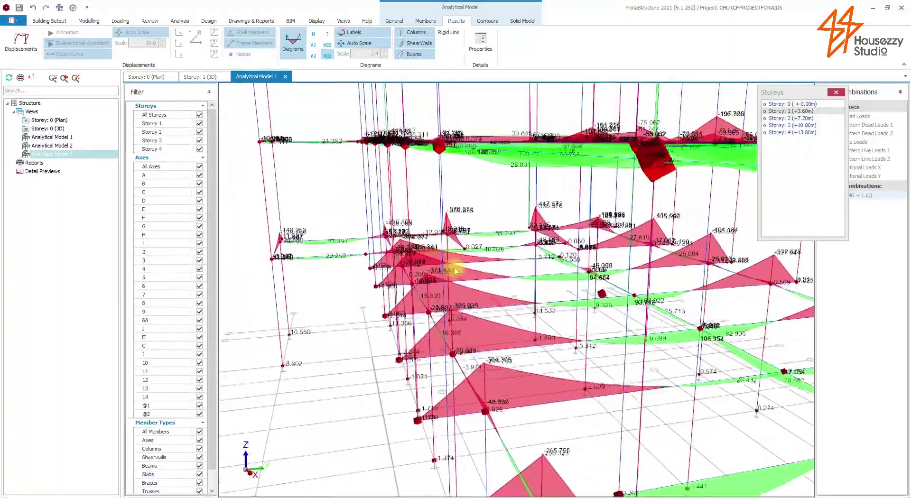
middle_click_drag(454, 271, 405, 114)
scroll(456, 336, "up", 3)
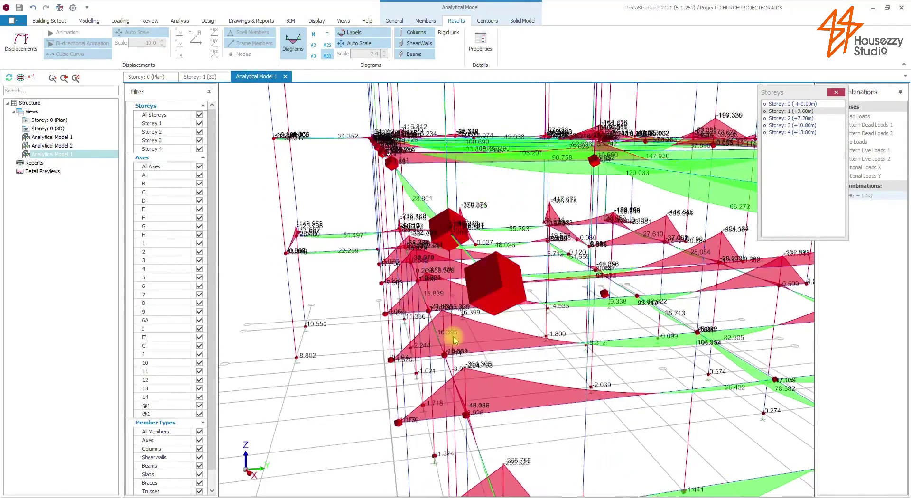
scroll(427, 361, "down", 3)
middle_click_drag(397, 380, 407, 309)
scroll(408, 315, "up", 4)
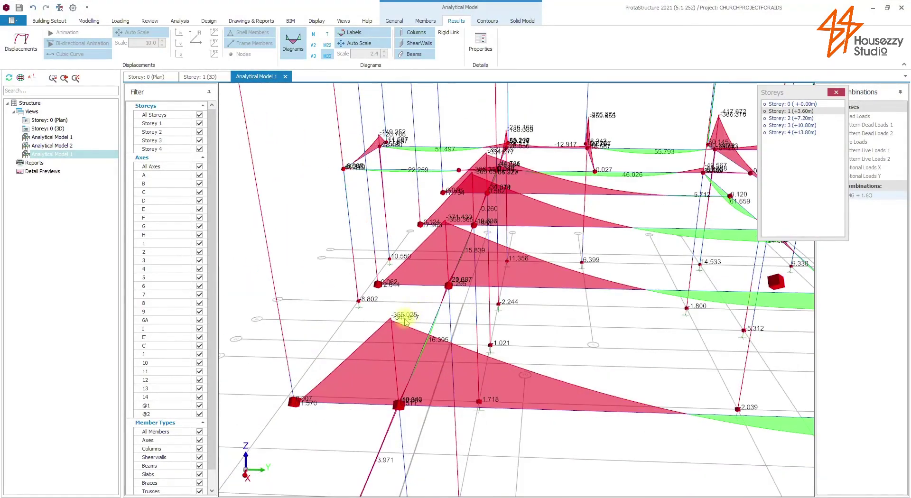
scroll(405, 321, "down", 6)
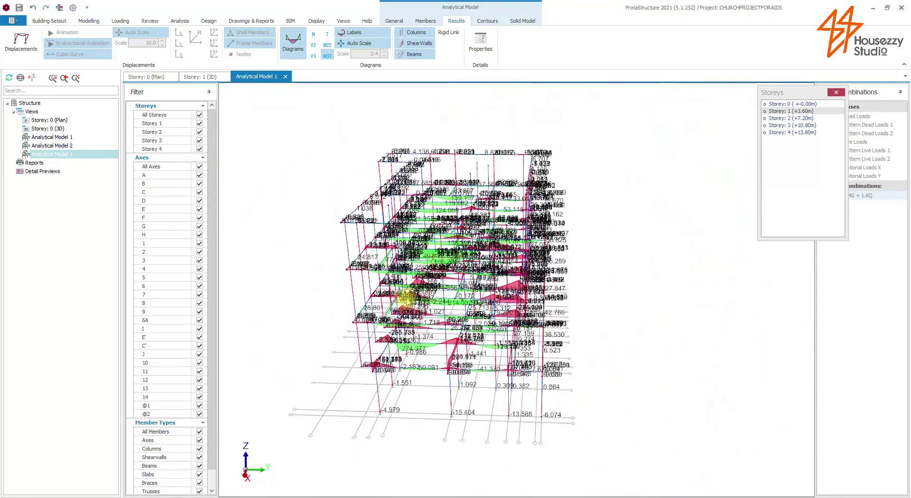
scroll(453, 183, "up", 6)
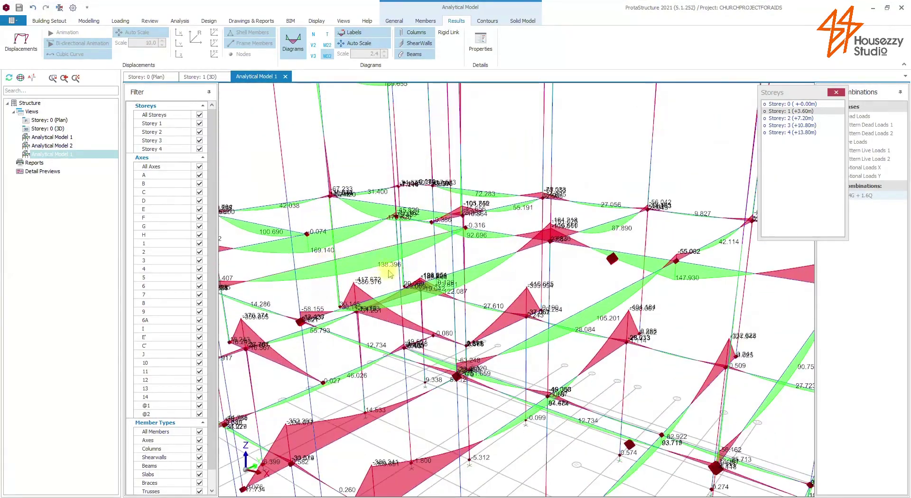
left_click(375, 253)
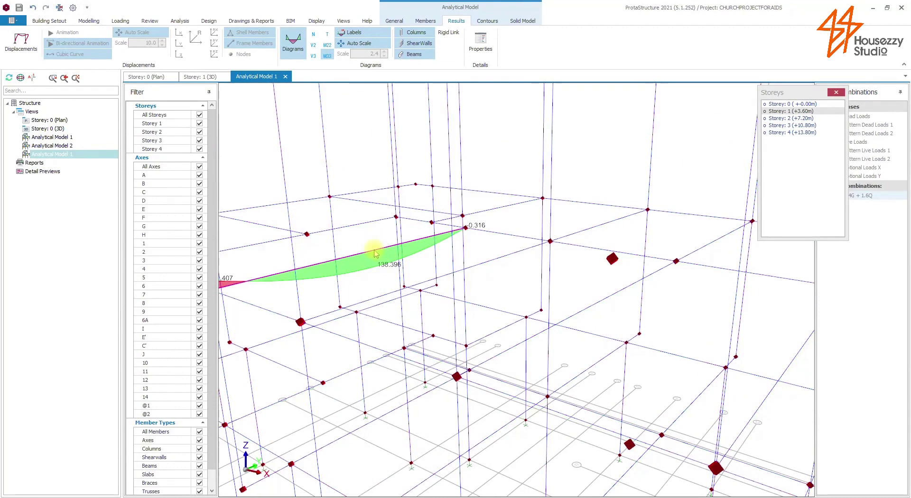
double_click(376, 254)
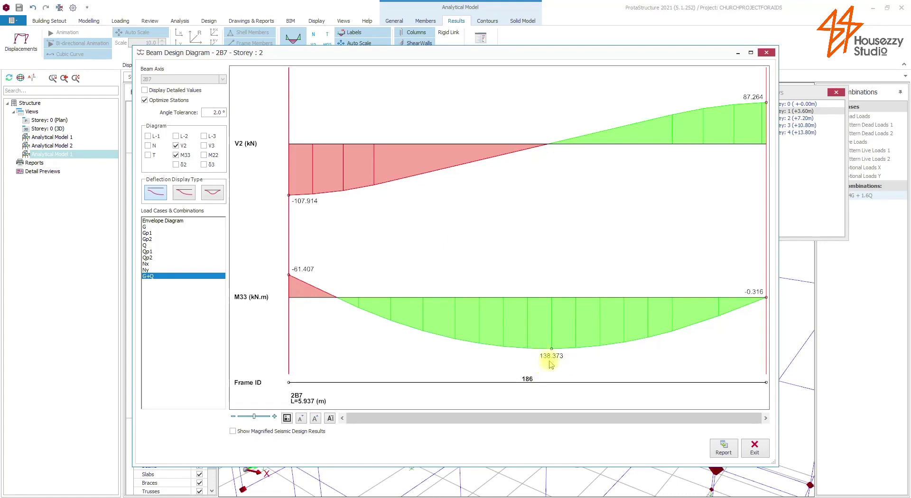
left_click(767, 53)
scroll(560, 204, "down", 6)
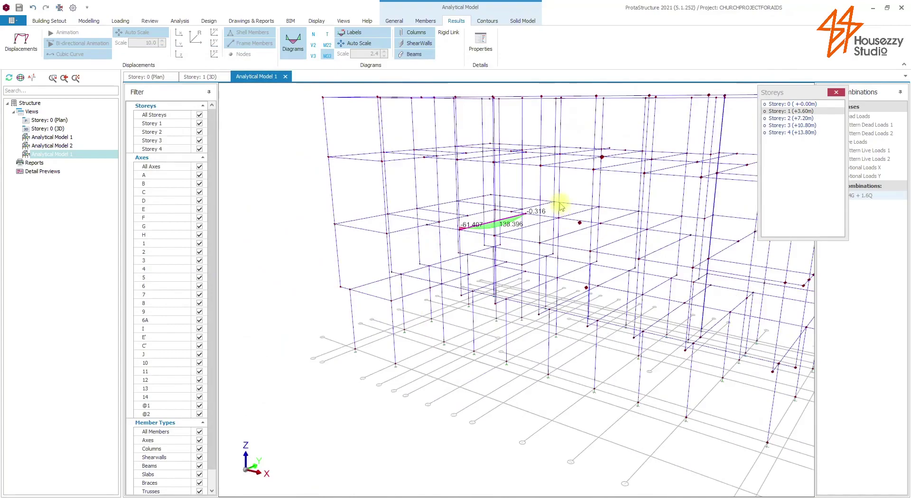
Step: Zoom to the lower storey and right-click the short beam peaking at -355.025
scroll(545, 190, "up", 5)
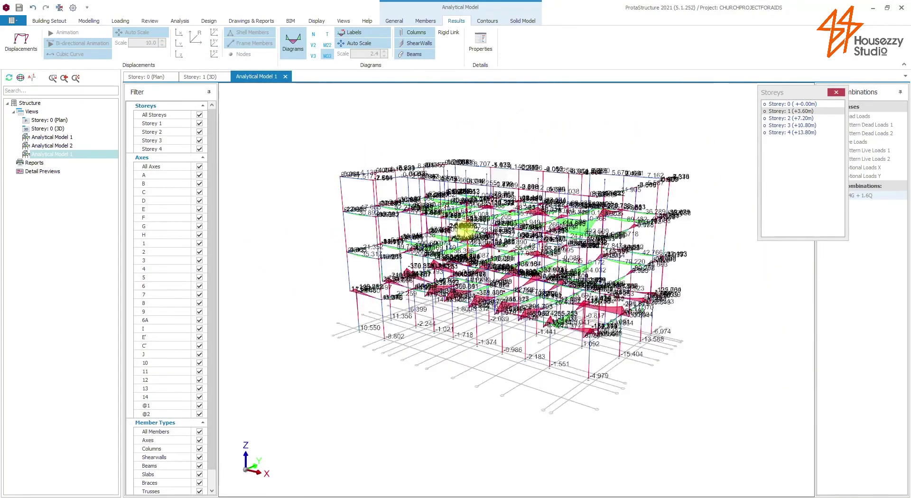
middle_click_drag(597, 147, 546, 153)
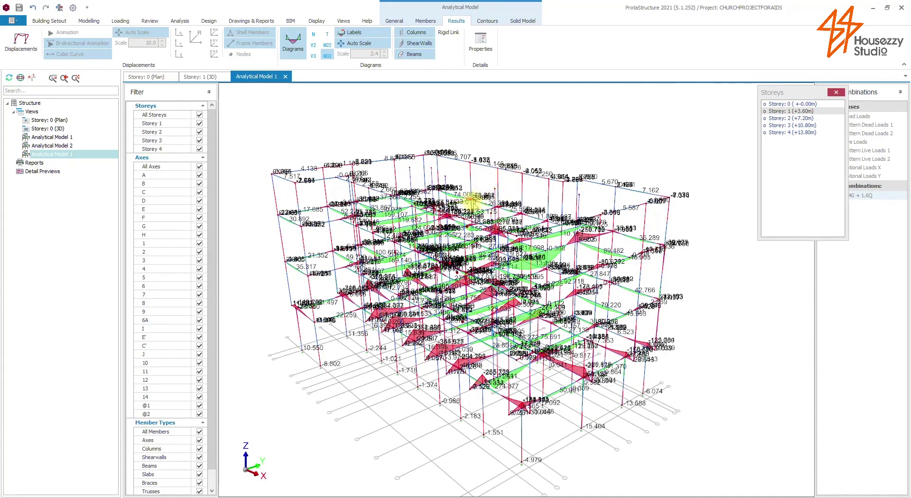
scroll(475, 195, "up", 3)
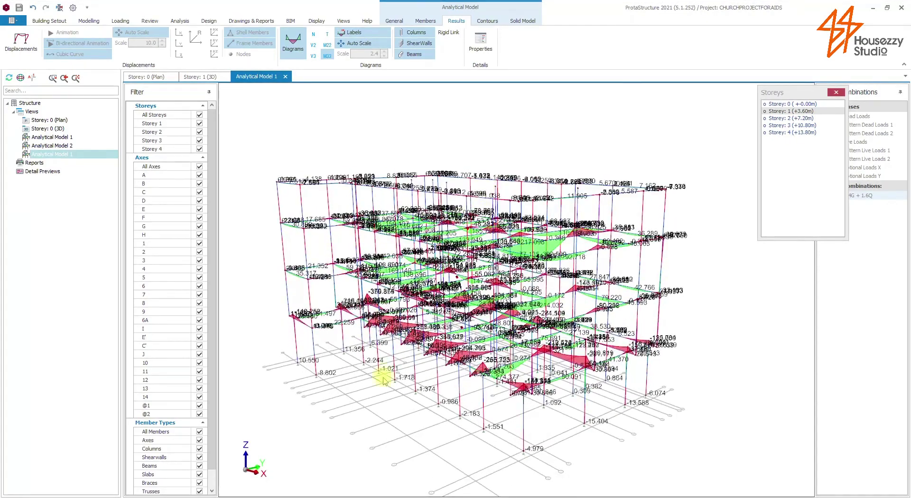
scroll(446, 361, "up", 2)
scroll(427, 339, "up", 2)
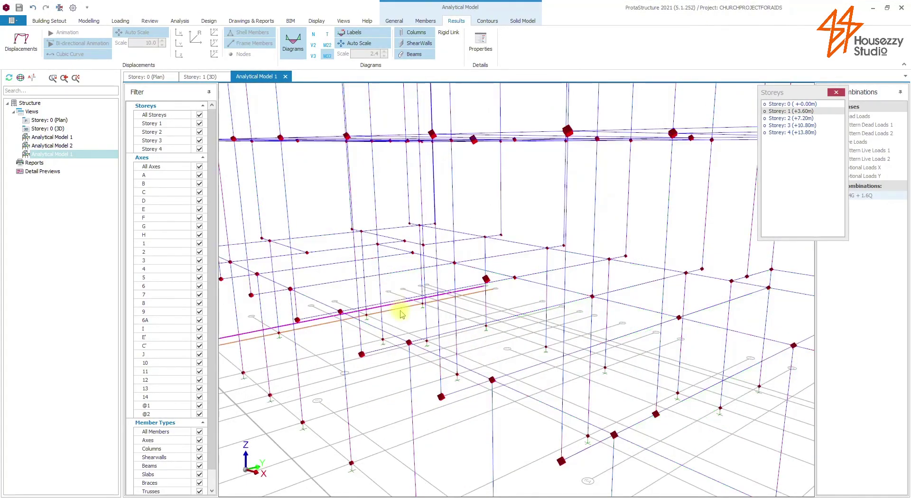
right_click(395, 351)
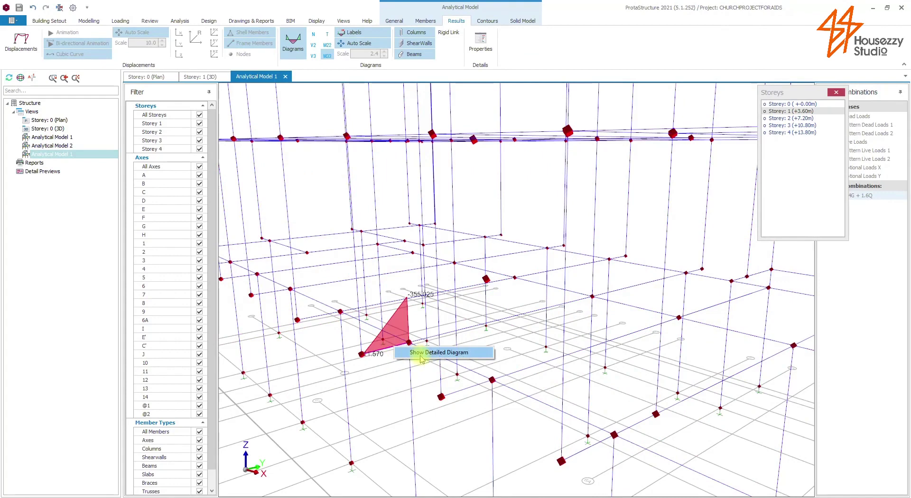
Step: Review beam 1B42's detailed design diagram, then return to the Storey 1 3D view
left_click(403, 352)
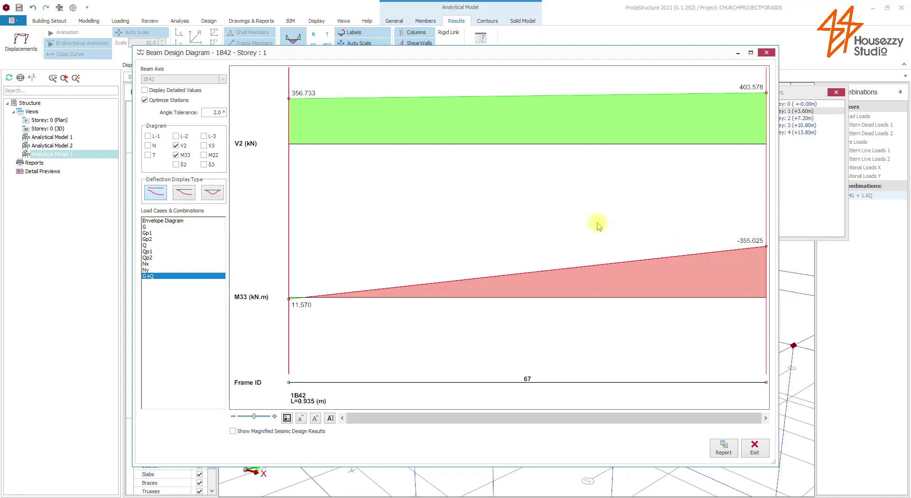
left_click(754, 448)
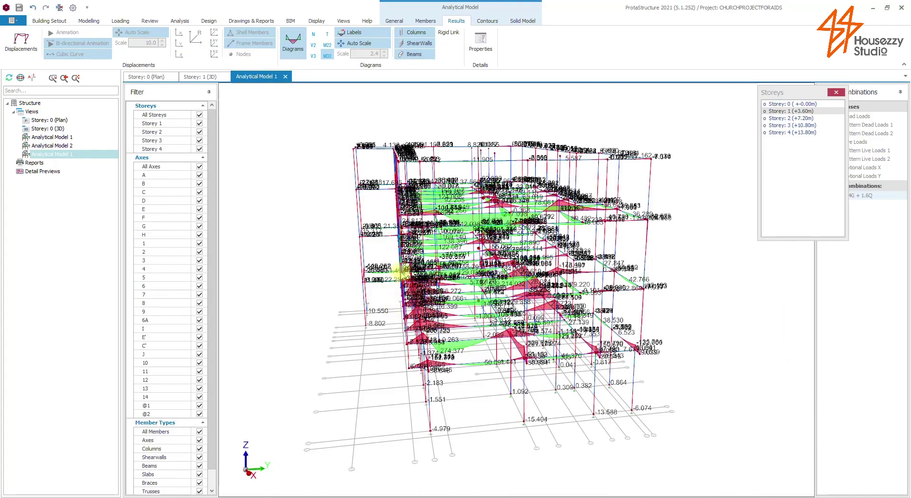
left_click(189, 77)
Step: Orbit and zoom the 3D building to inspect the ground-storey foundation beams
middle_click_drag(497, 229, 533, 309)
middle_click_drag(567, 344, 541, 292)
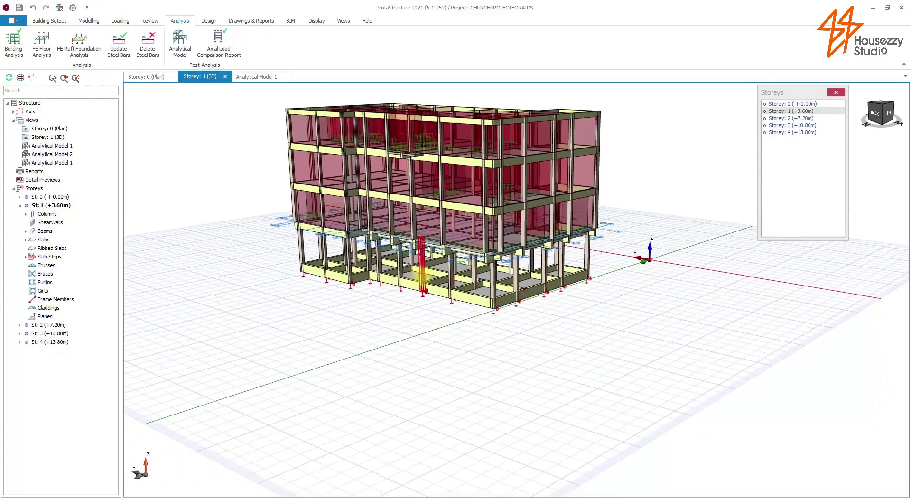
scroll(417, 275, "up", 3)
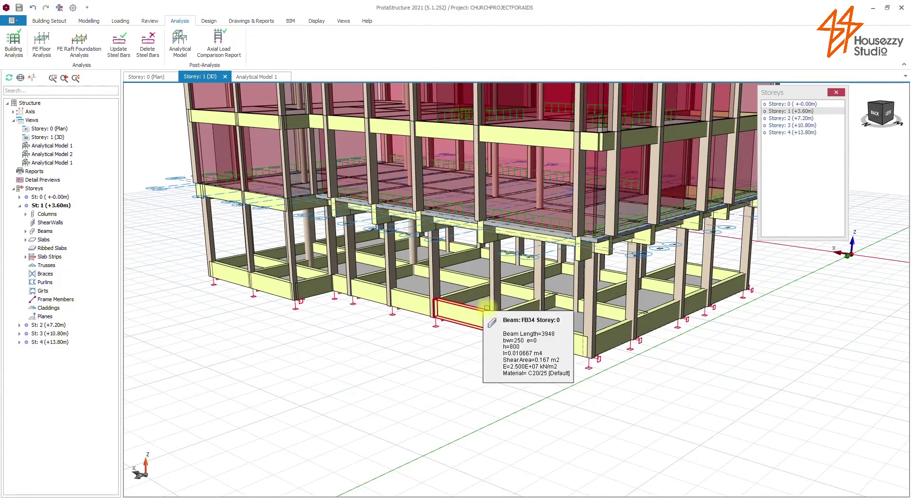
middle_click_drag(752, 321, 750, 320)
scroll(441, 335, "down", 3)
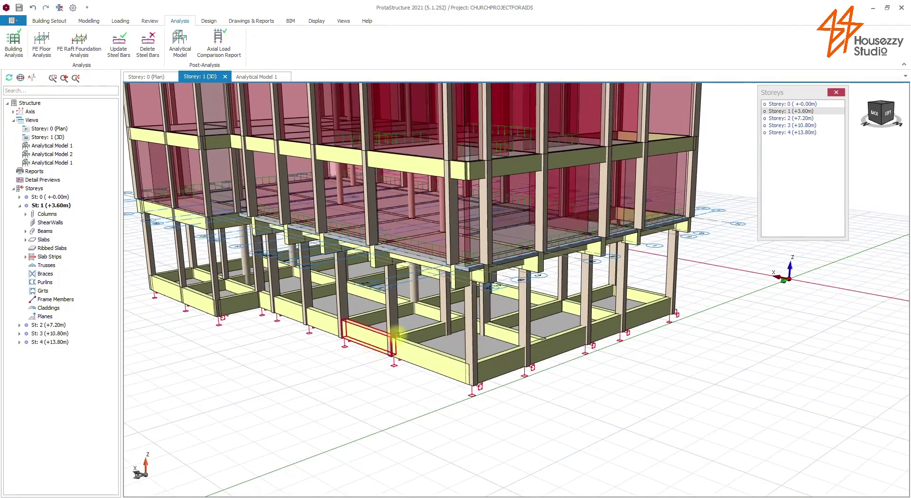
scroll(480, 303, "up", 2)
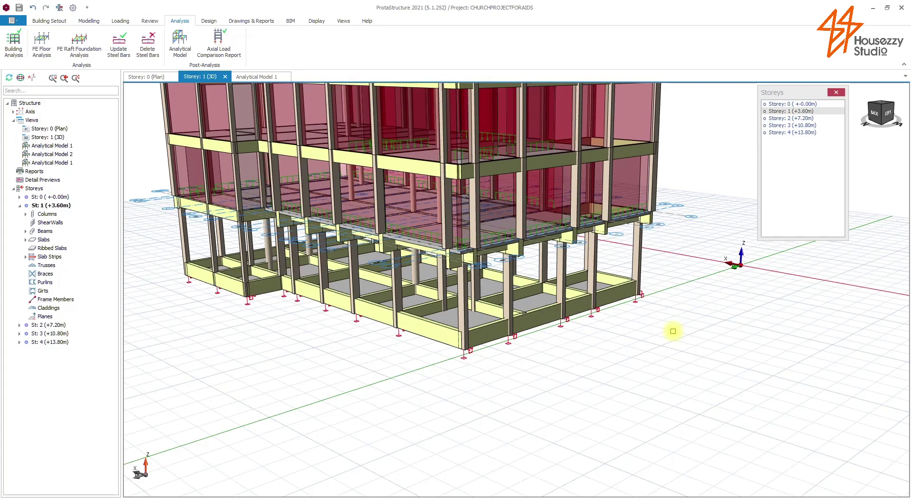
middle_click_drag(651, 312, 648, 308)
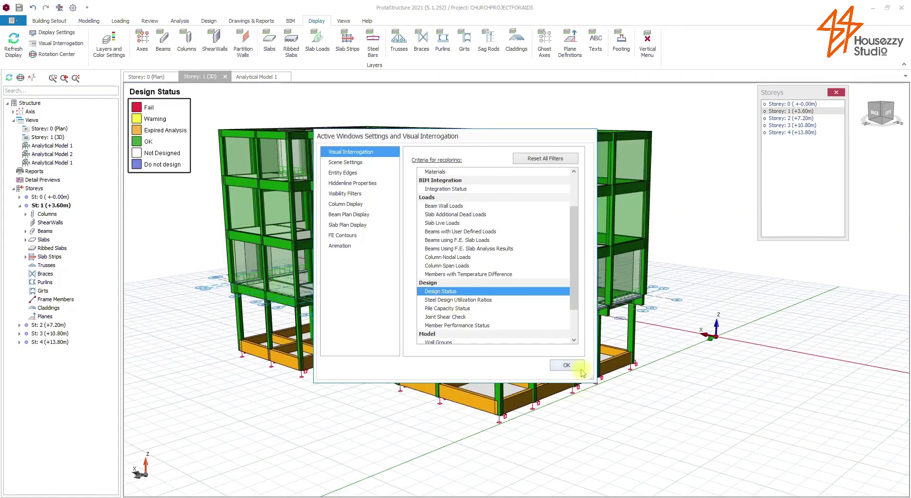
Step: Confirm colouring the 3D members by design status
left_click(567, 365)
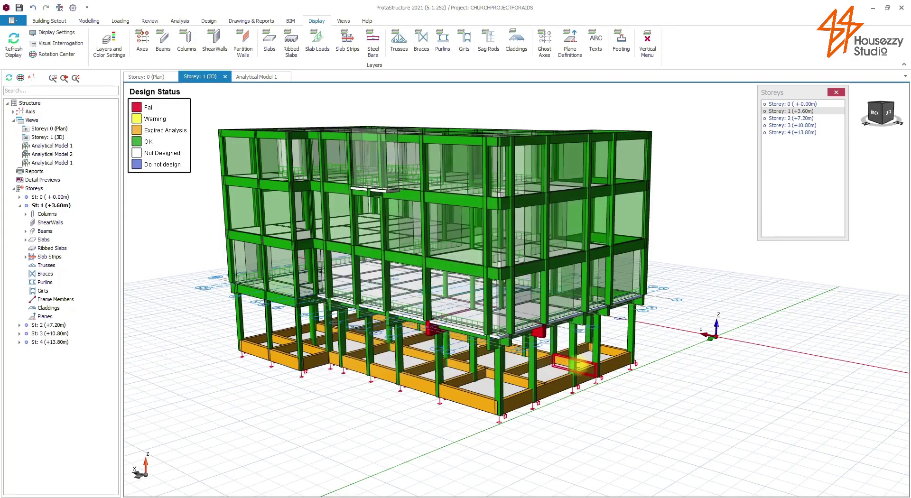
middle_click_drag(716, 380, 718, 380)
right_click(719, 380)
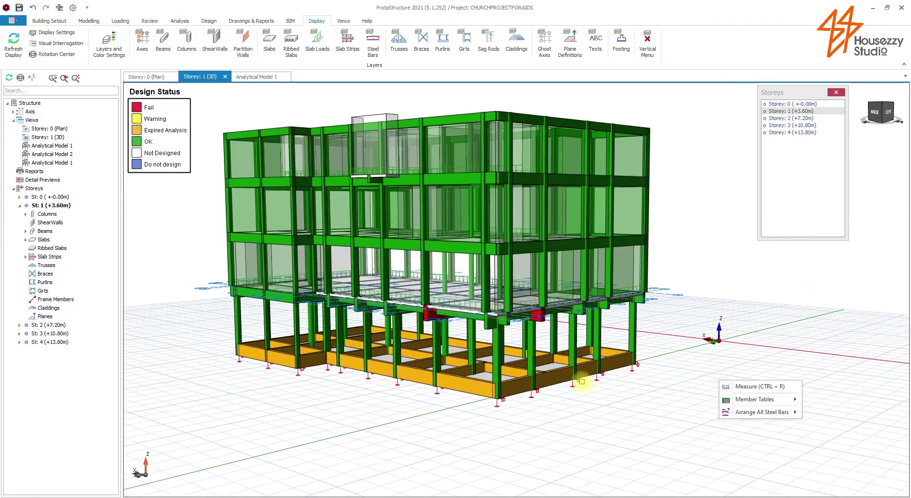
Step: Batch-design all foundation beams with Re-select All Bars and calculate
left_click(209, 21)
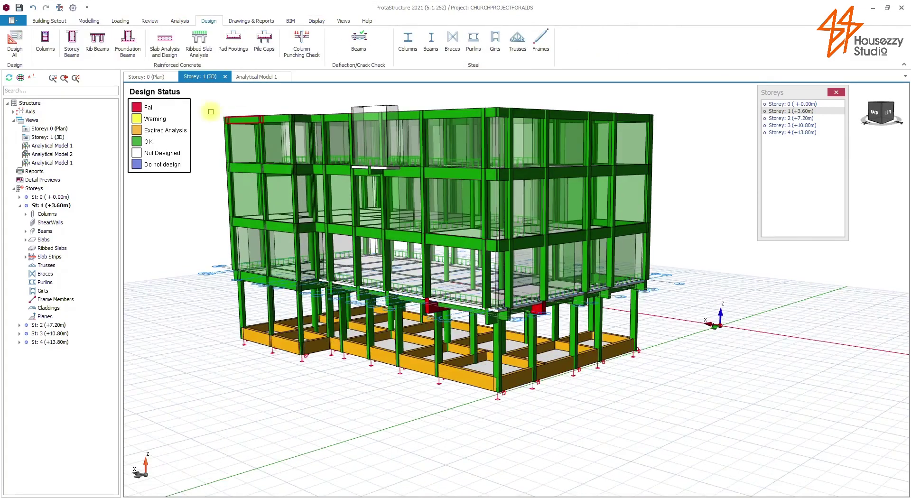
left_click(133, 44)
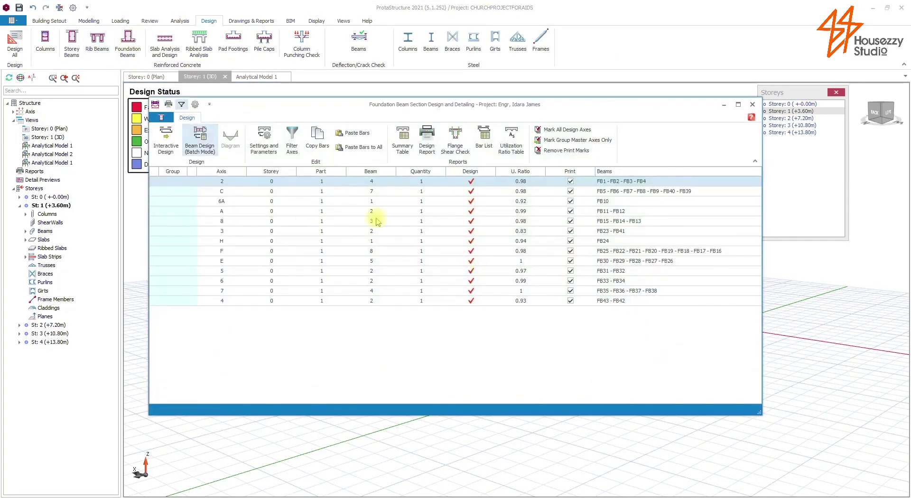
left_click(200, 149)
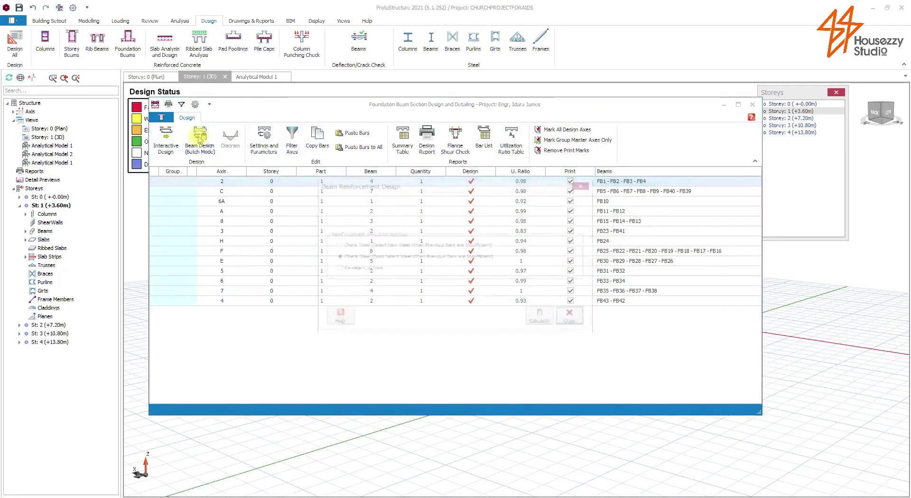
left_click(347, 269)
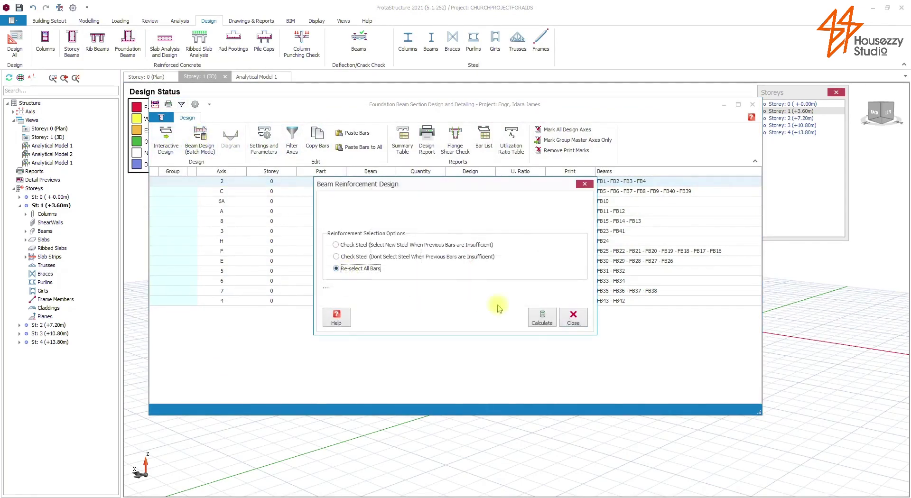
left_click(543, 320)
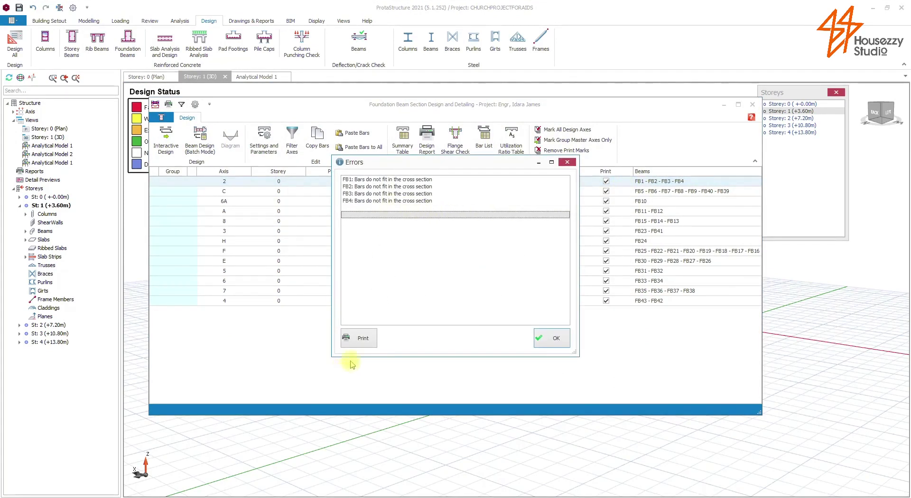
Step: Dismiss the FB1–FB4 bar-fit errors, inspect axis 2 foundation beam rebars, then close without changes
left_click(550, 339)
double_click(417, 244)
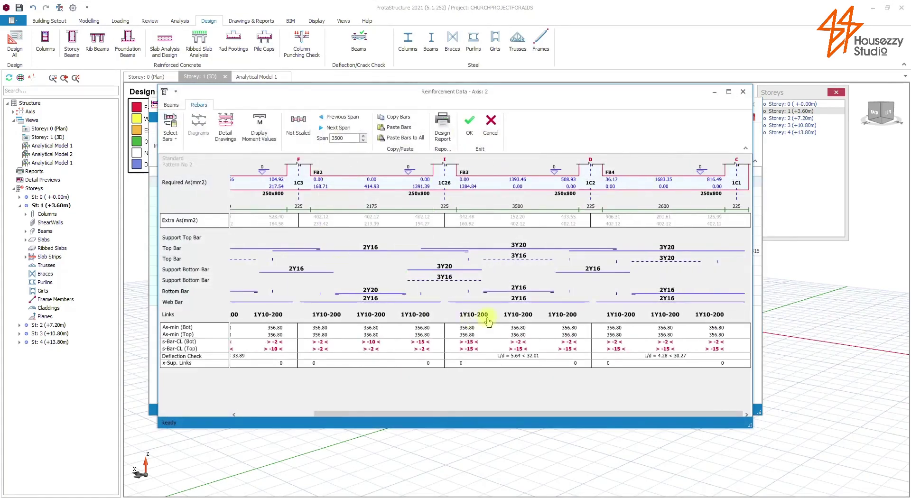
scroll(405, 298, "left", 2)
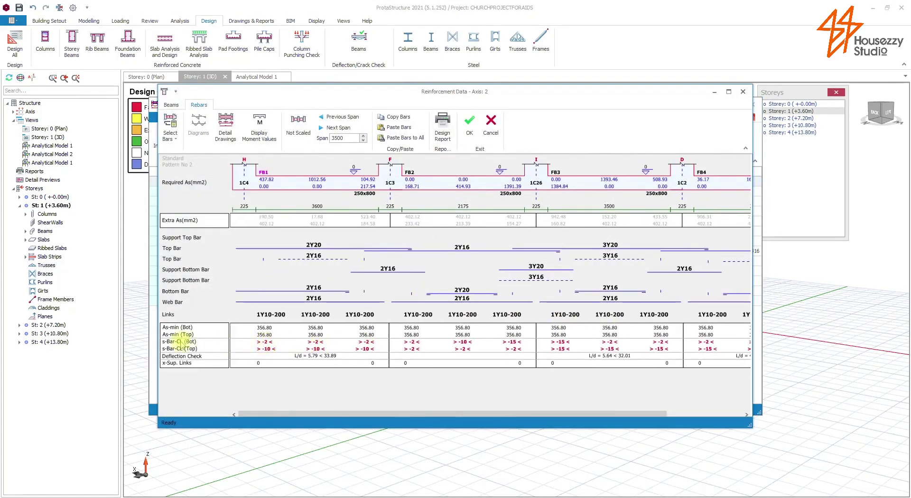
left_click(491, 126)
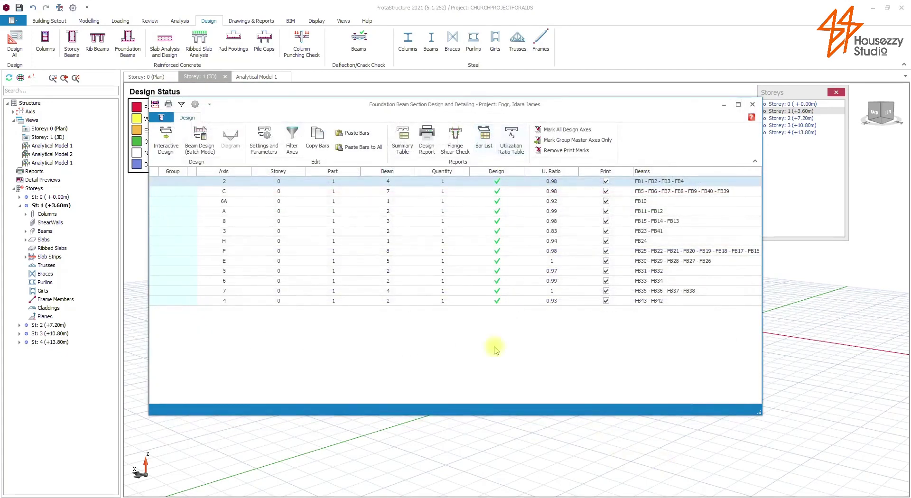
left_click(752, 105)
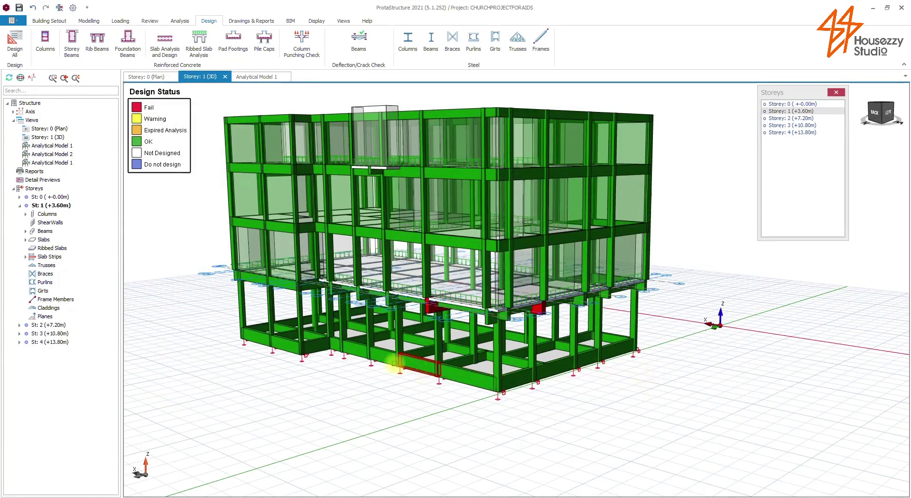
scroll(429, 362, "up", 5)
middle_click_drag(525, 362, 528, 309)
left_click(531, 325)
scroll(533, 303, "down", 3)
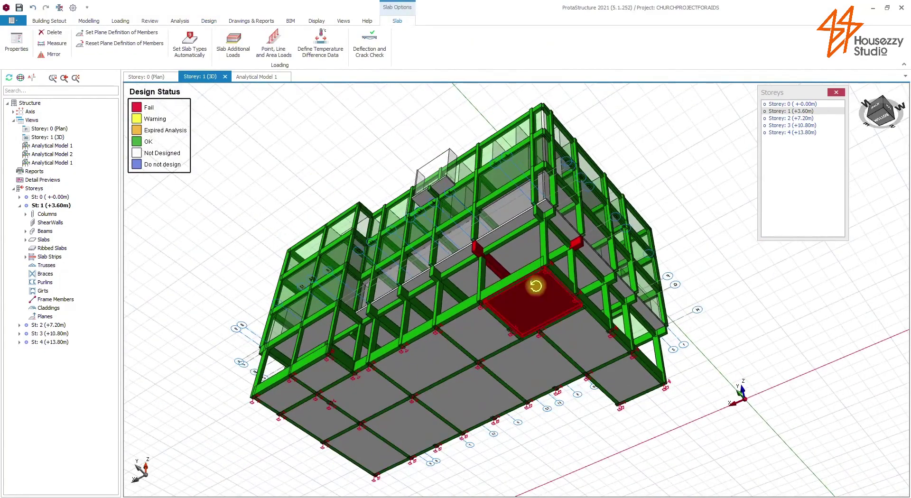
right_click(484, 341)
left_click(251, 158)
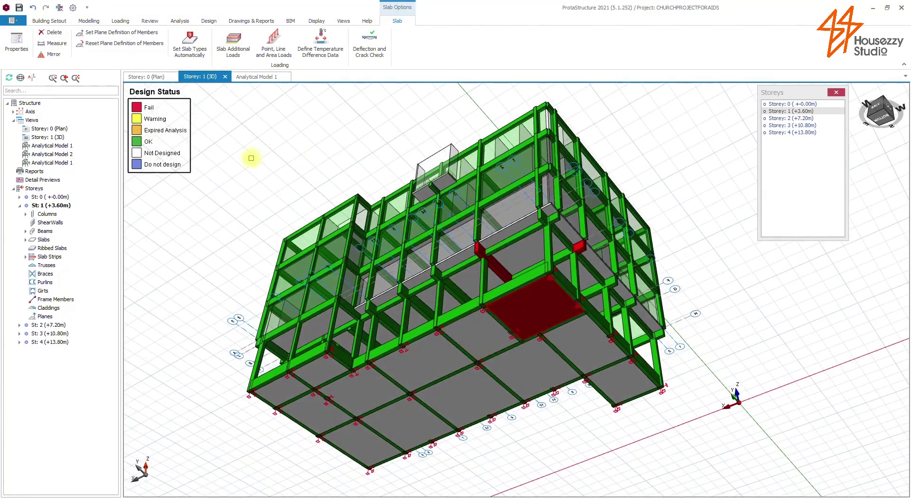
left_click(120, 21)
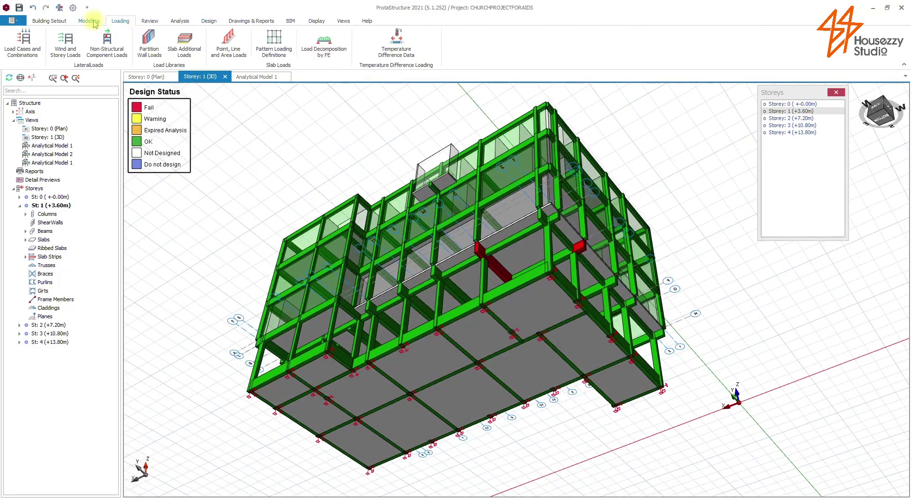
Step: Open and review the storey 1 FE floor analysis results in the post-processor
left_click(148, 21)
left_click(49, 21)
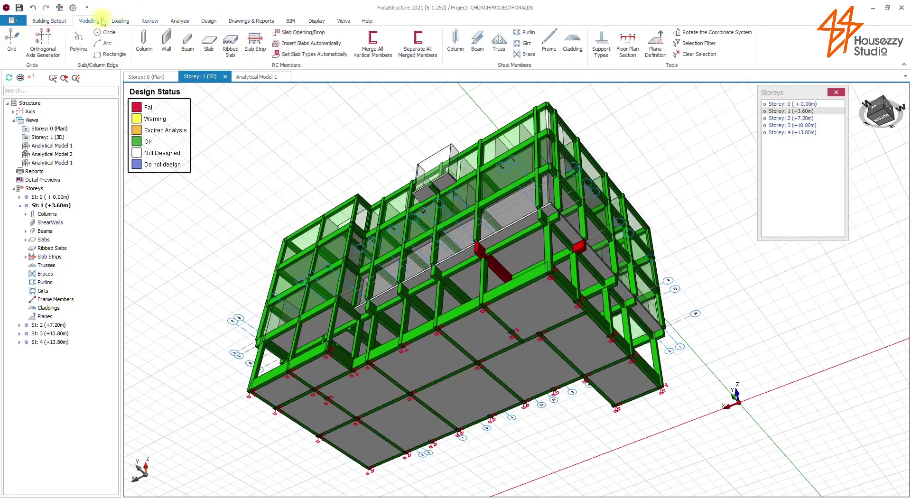
left_click(180, 21)
left_click(42, 43)
left_click(424, 211)
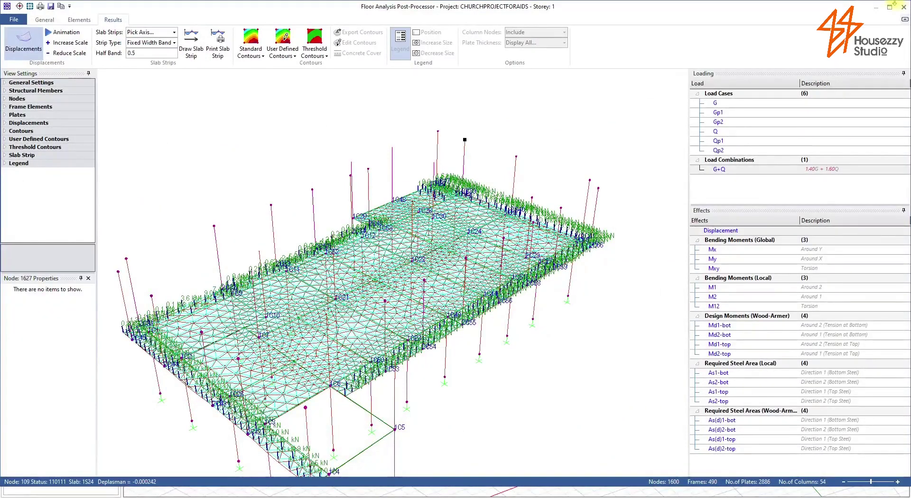
left_click(904, 8)
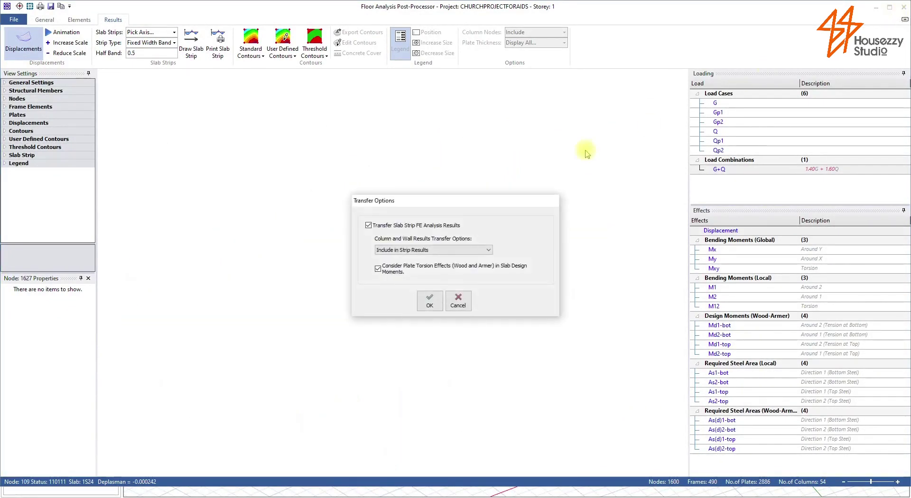
Step: Accept the slab strip results transfer and close the FE floor analysis window without running chasedown
left_click(458, 302)
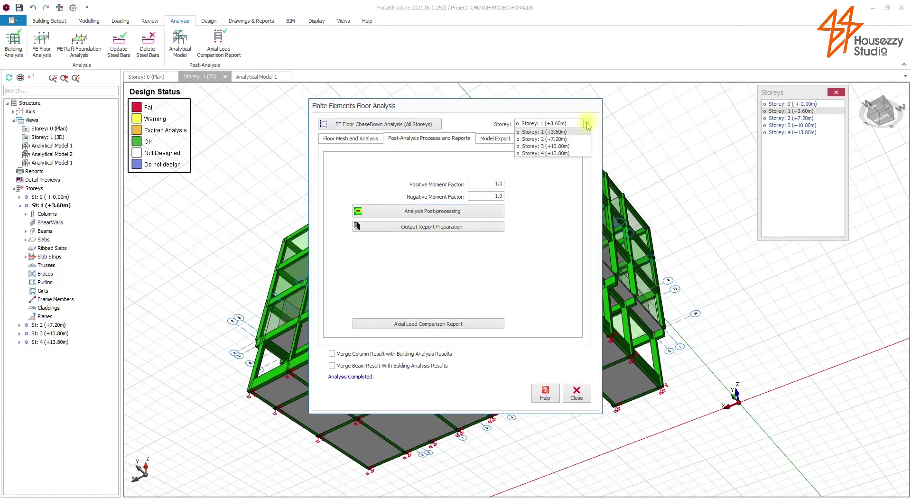
left_click(587, 123)
left_click(380, 124)
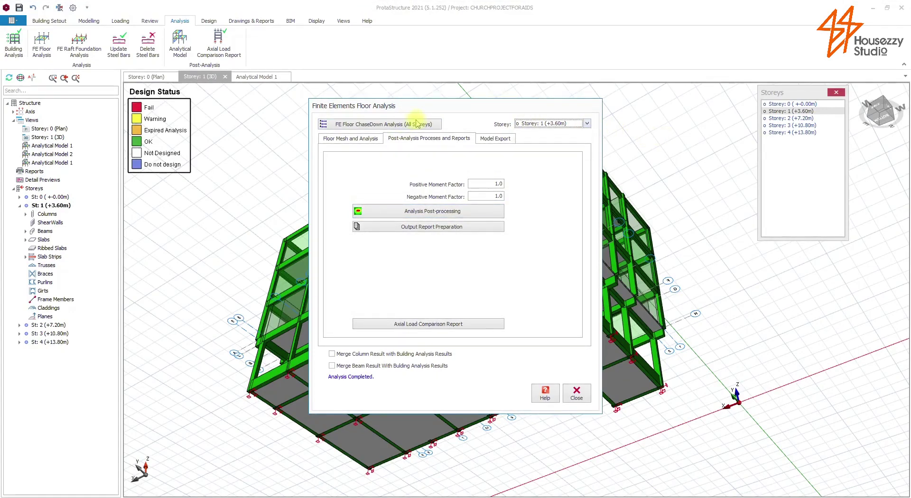
left_click(416, 124)
left_click(659, 146)
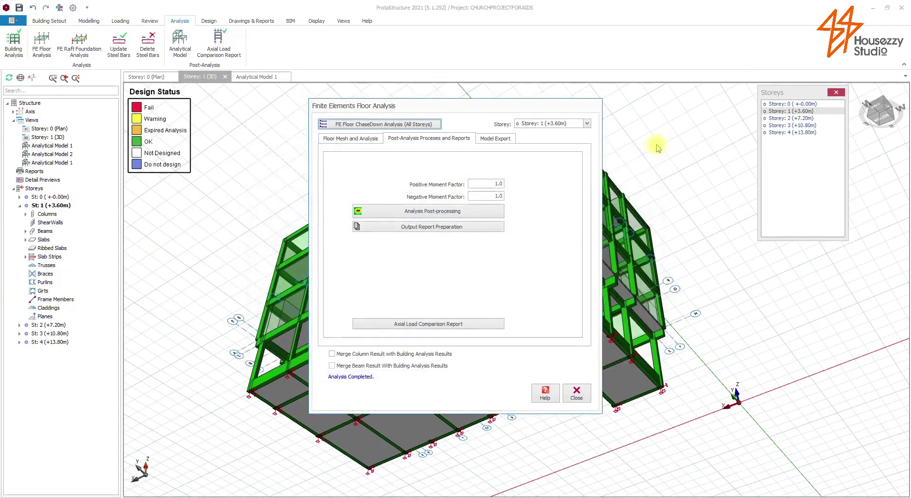
left_click(576, 398)
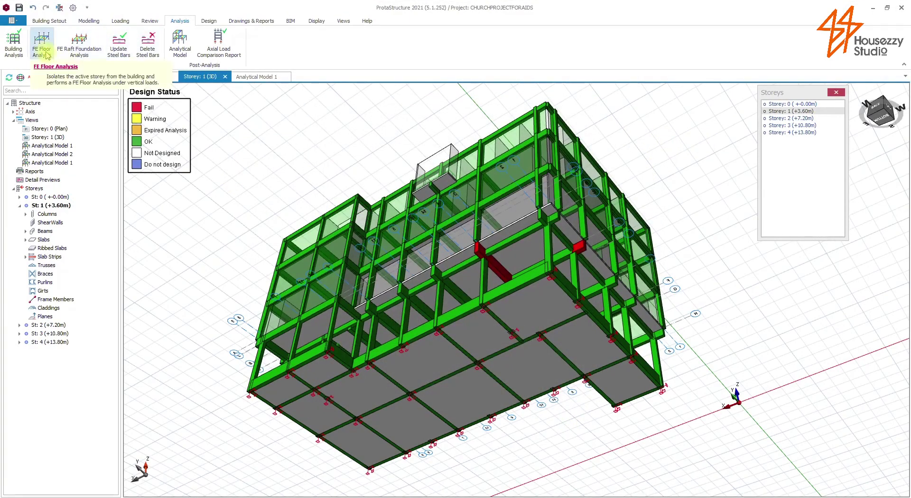
Step: Mesh and analyse the storey 0 raft foundation, then view its G+Q displacement contours
left_click(87, 54)
left_click(383, 332)
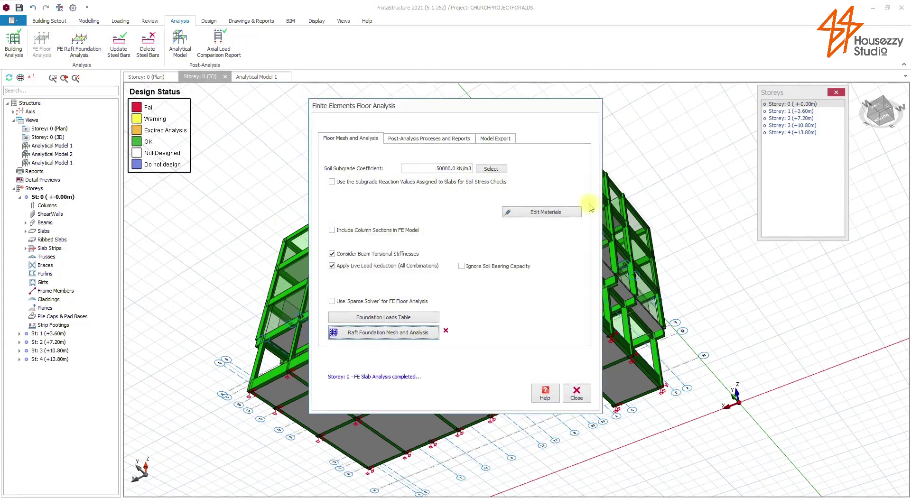
left_click(424, 211)
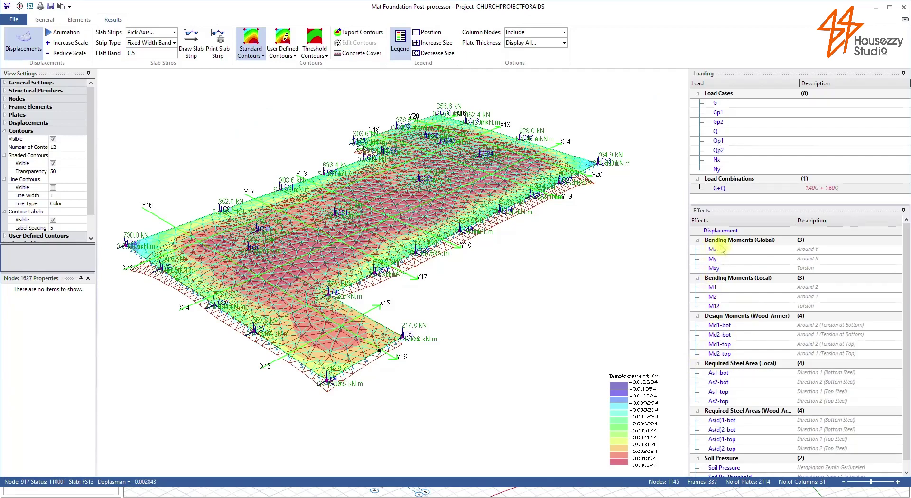
Step: Display the raft's Mxy, As(d)1-bot and As2-top contours
left_click(717, 267)
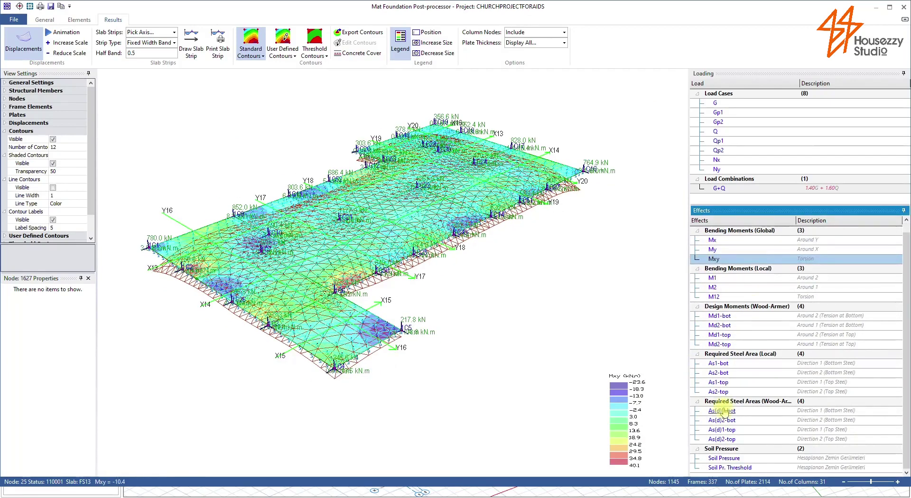
left_click(722, 411)
left_click(531, 344)
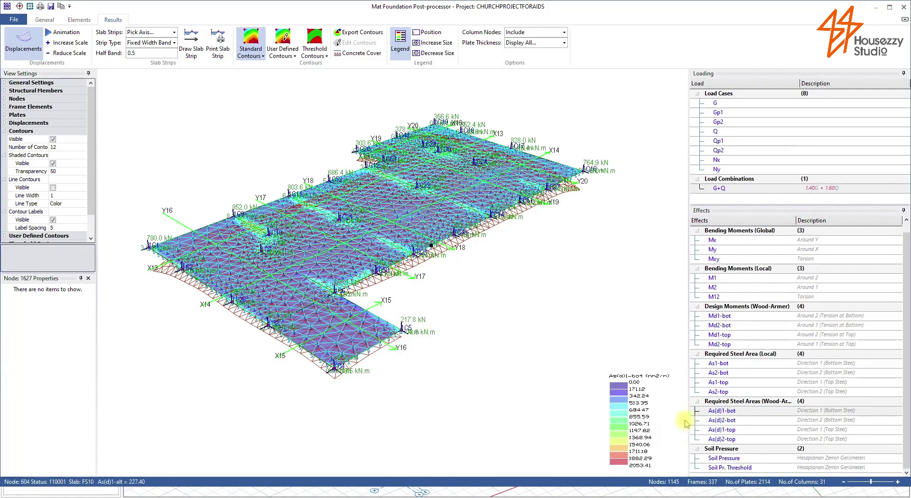
left_click(718, 392)
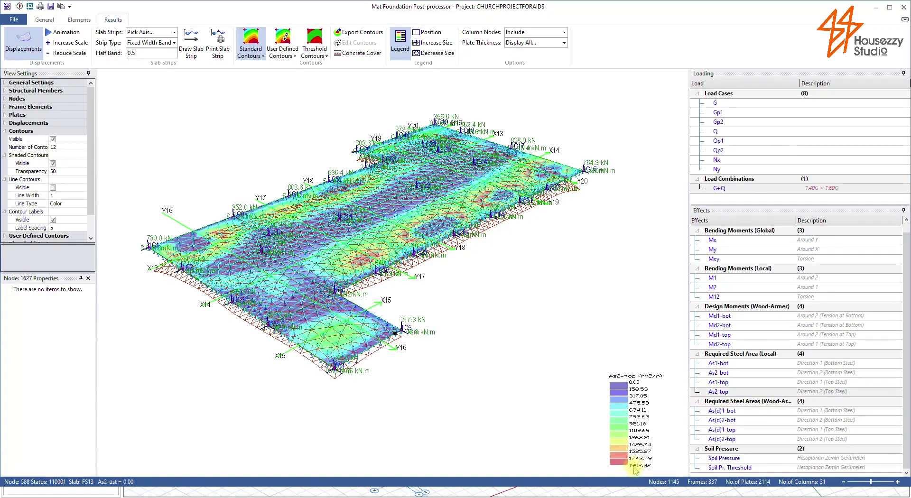
scroll(352, 239, "up", 5)
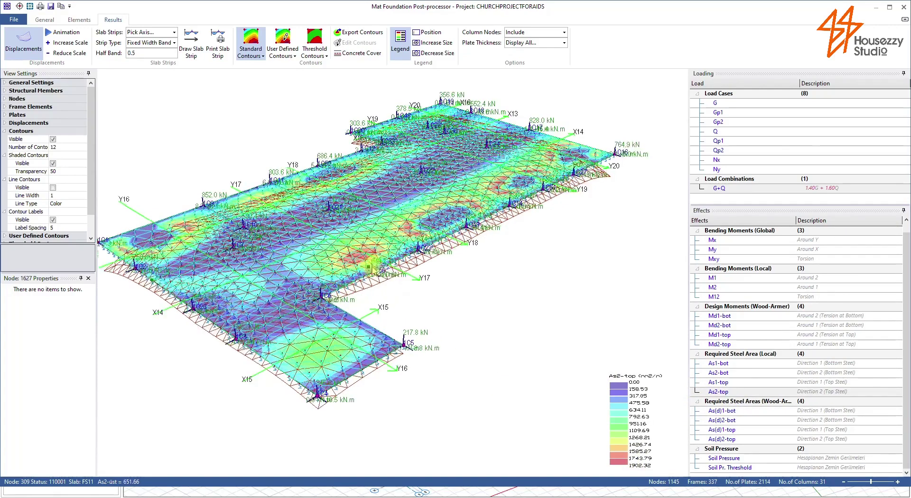
scroll(335, 238, "down", 1)
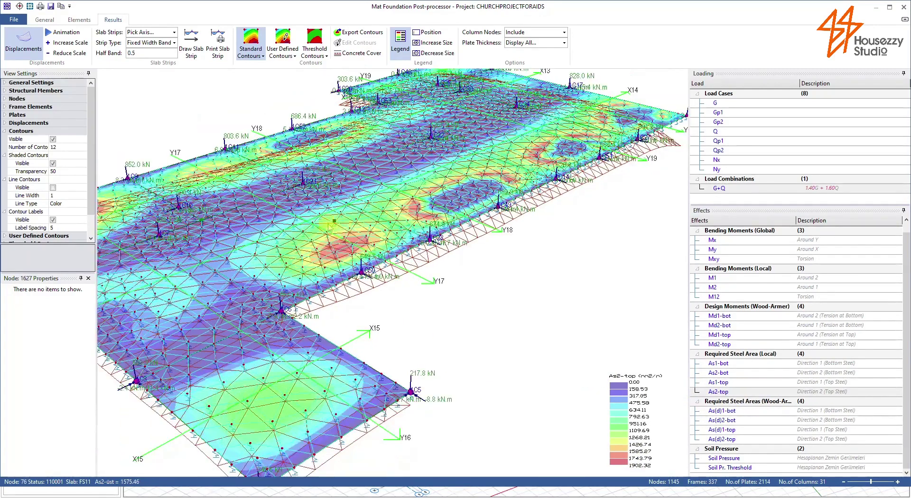
scroll(347, 218, "down", 1)
Step: View As(d)2-bot and As(d)1-top Wood-Armer steel contours, then close the mat foundation post-processor
left_click(726, 421)
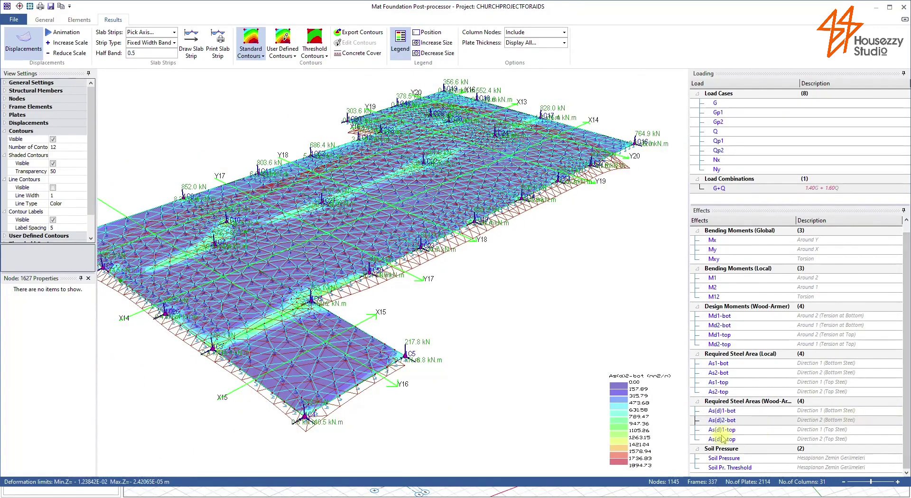
left_click(719, 430)
left_click(589, 378)
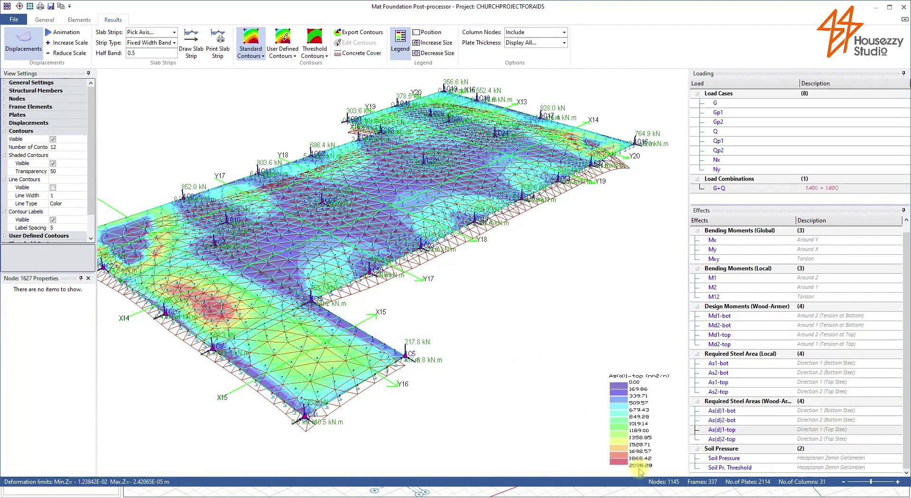
scroll(246, 245, "up", 2)
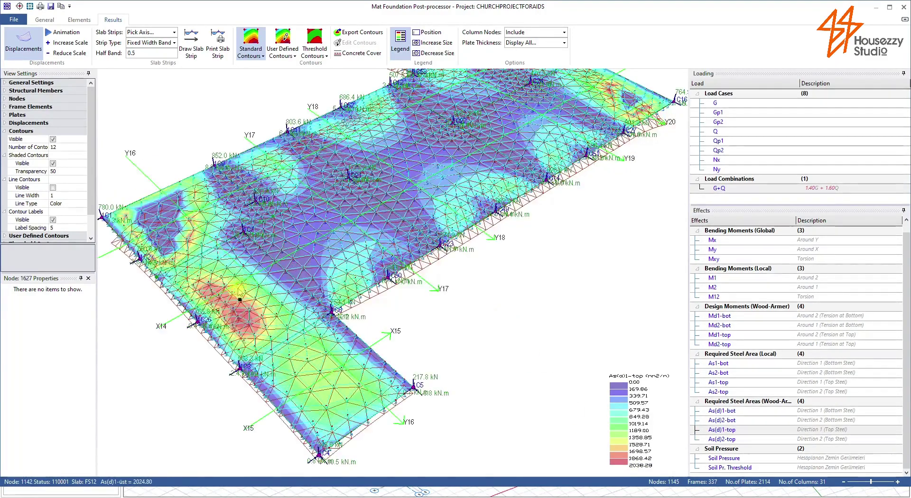
scroll(279, 292, "up", 1)
scroll(279, 253, "up", 1)
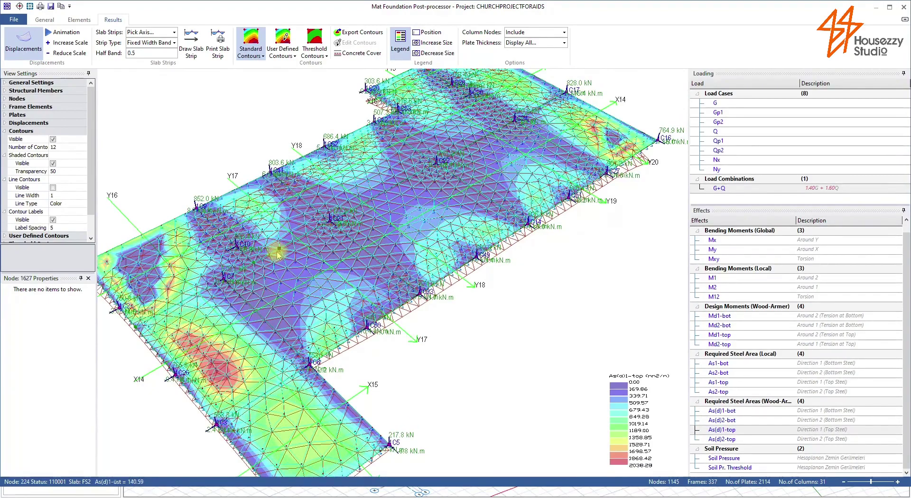
scroll(278, 253, "down", 3)
scroll(304, 255, "down", 1)
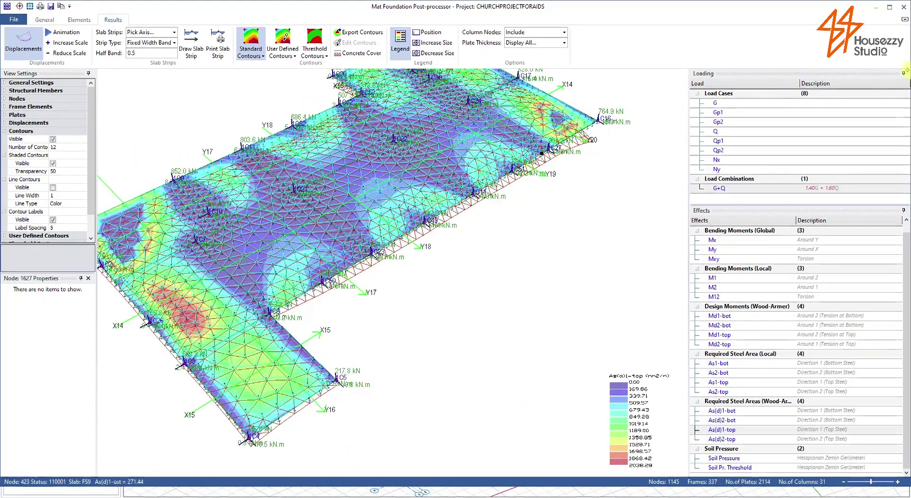
left_click(903, 9)
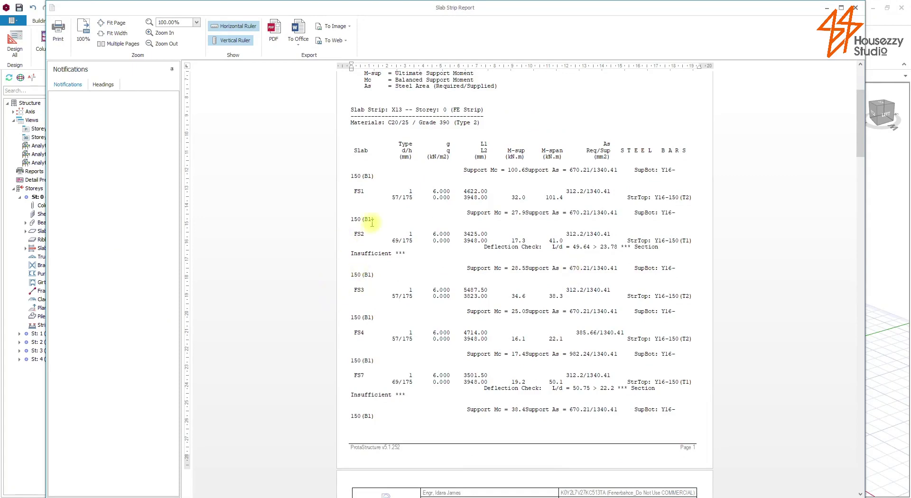
Step: Read the Slab Strip Report through strip X14, where FS12, FS11, FS9 and FS8 fail deflection
scroll(393, 183, "up", 3)
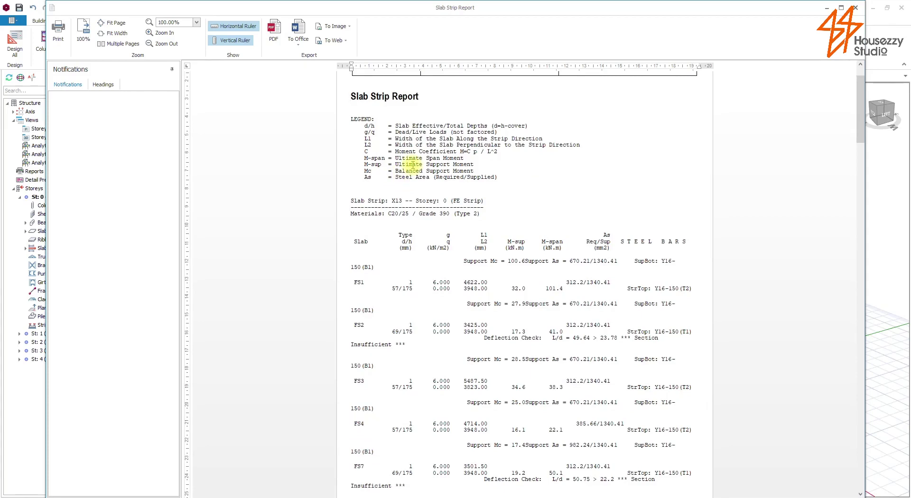
scroll(408, 170, "down", 1)
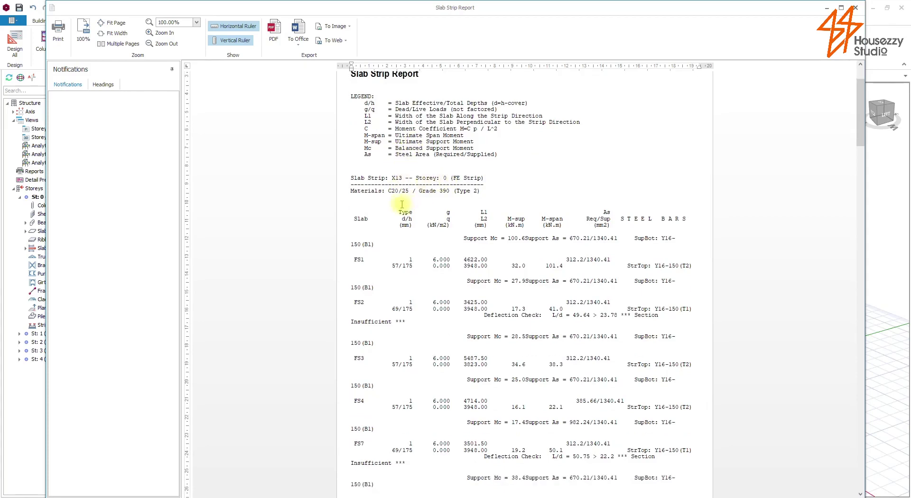
scroll(359, 285, "down", 2)
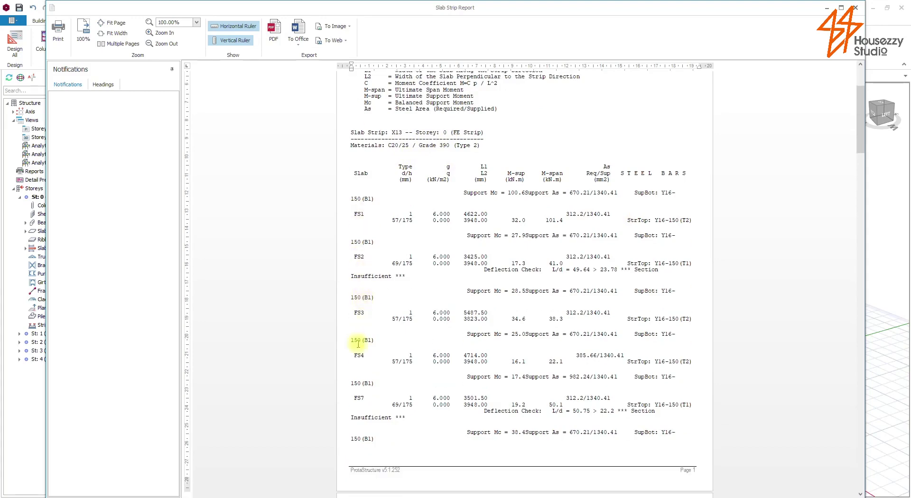
scroll(355, 323, "down", 5)
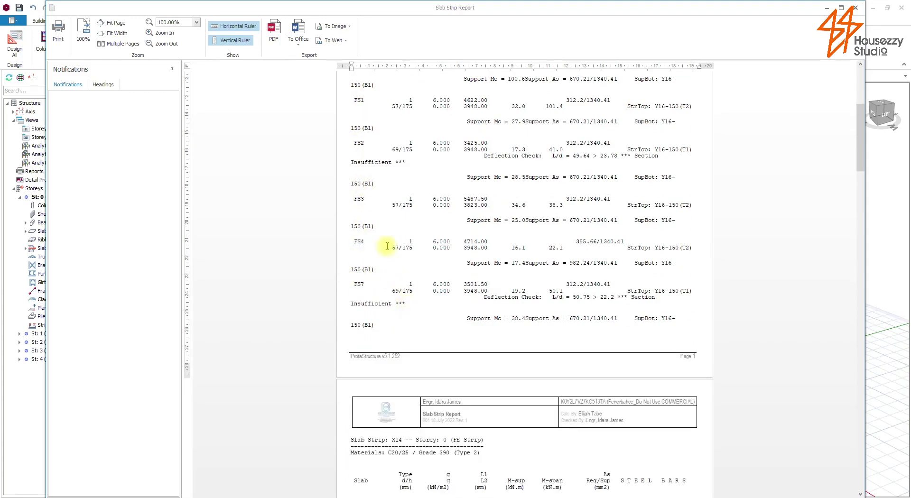
scroll(384, 250, "down", 4)
scroll(385, 252, "down", 7)
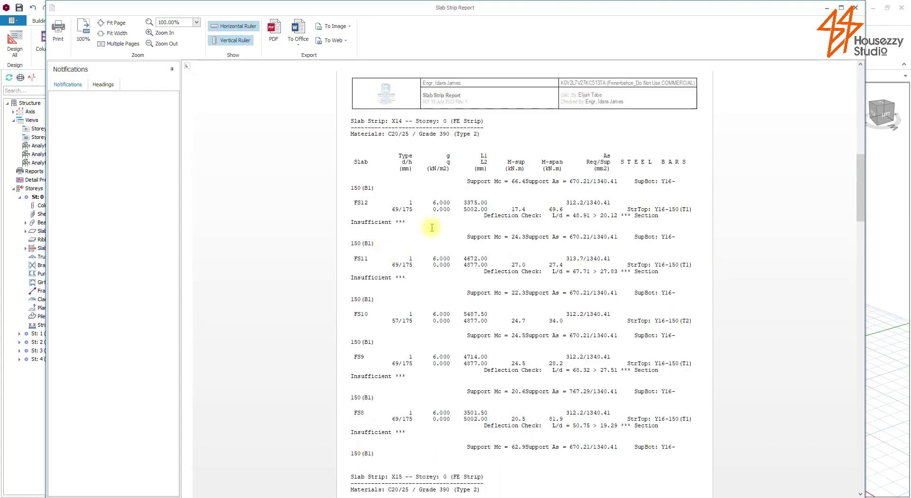
Step: Close the Slab Strip Report and cancel Slab Analysis and Design
left_click(856, 8)
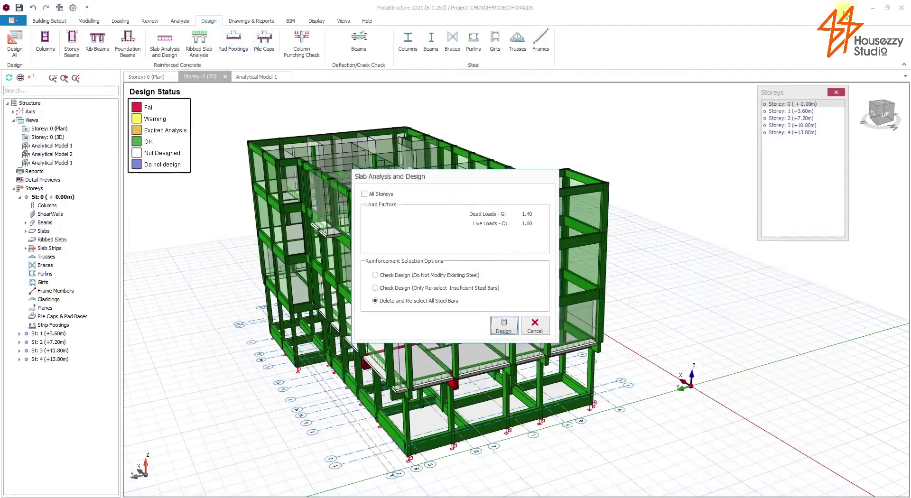
left_click(535, 325)
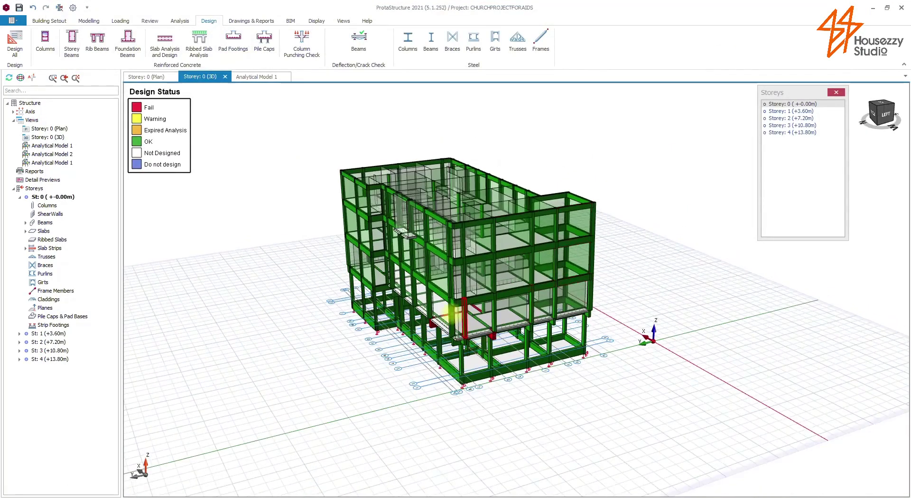
scroll(436, 237, "up", 5)
Step: Show a ground-storey beam line's V2 shear and M33 moment diagrams, then open its section design
right_click(435, 237)
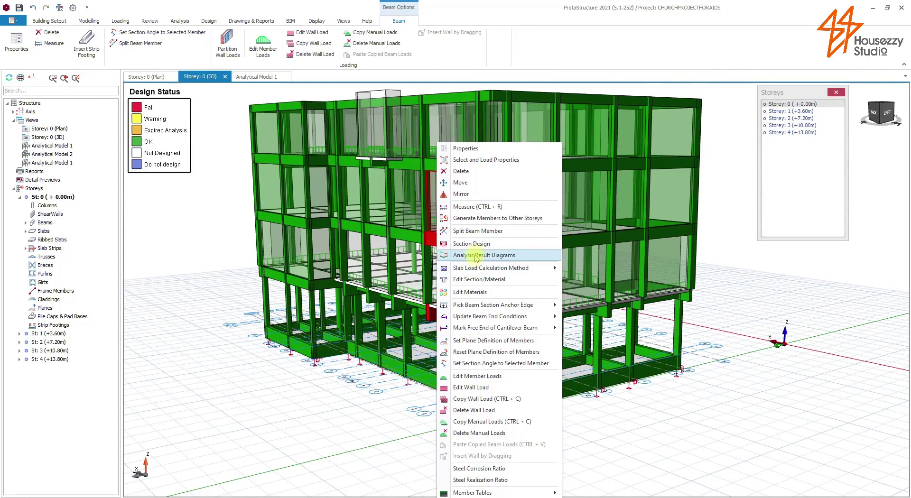
left_click(477, 256)
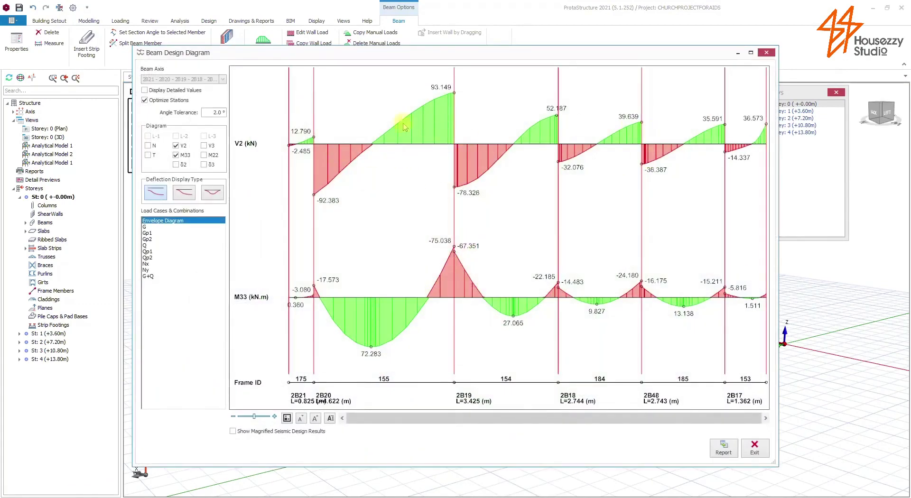
key("Escape")
right_click(434, 242)
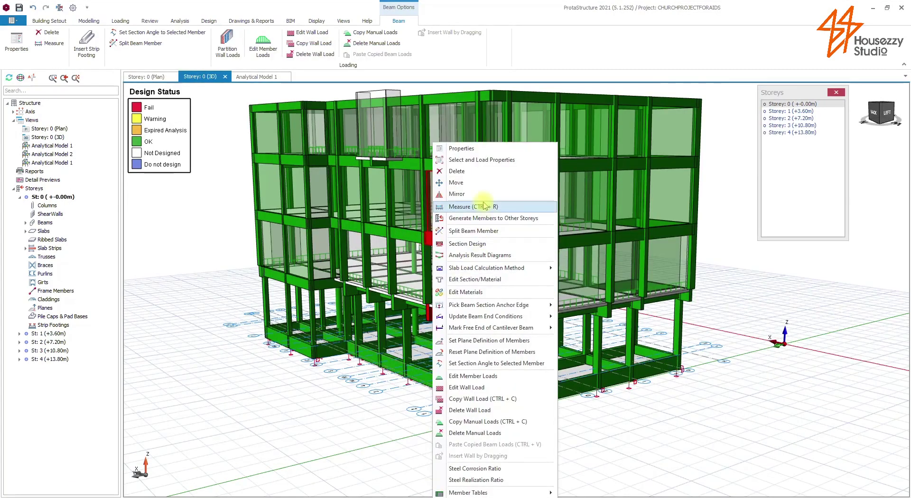
left_click(480, 245)
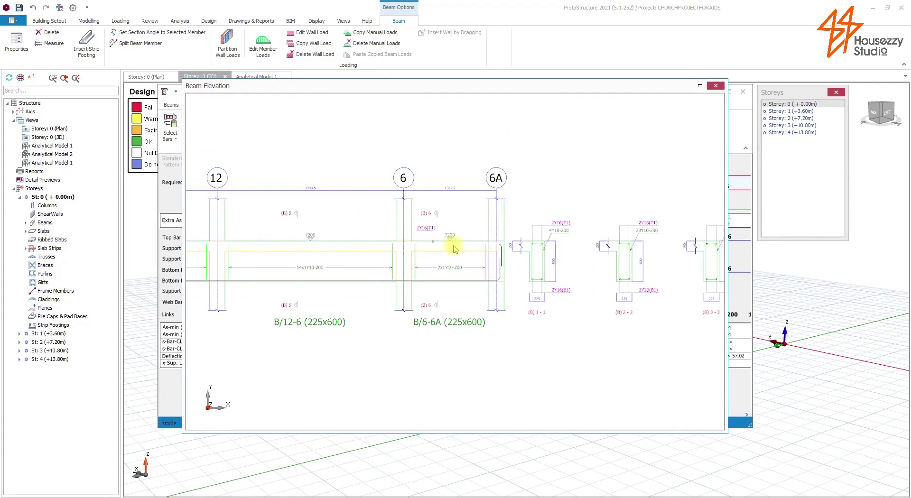
Step: Examine the beam elevation's sections 1-1 and 2-2 around grids 6 and 6A
middle_click_drag(520, 305, 400, 305)
scroll(408, 294, "up", 5)
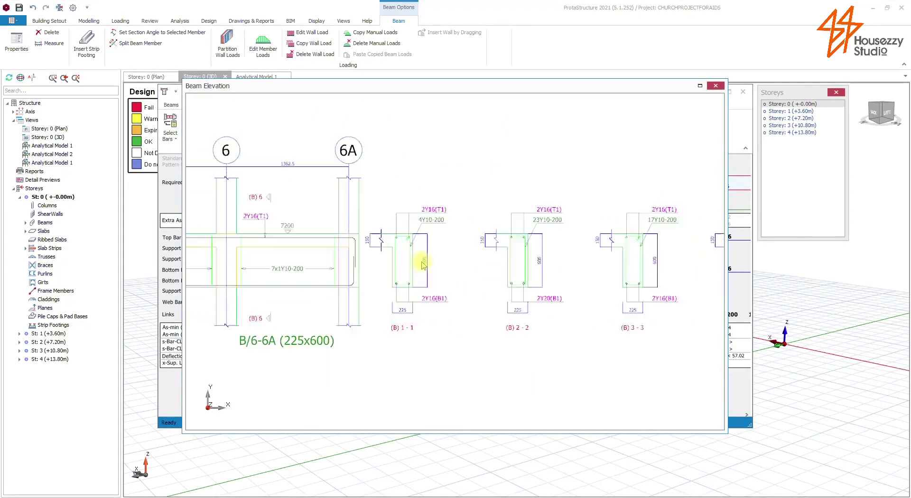
scroll(519, 248, "down", 3)
middle_click_drag(518, 248, 486, 248)
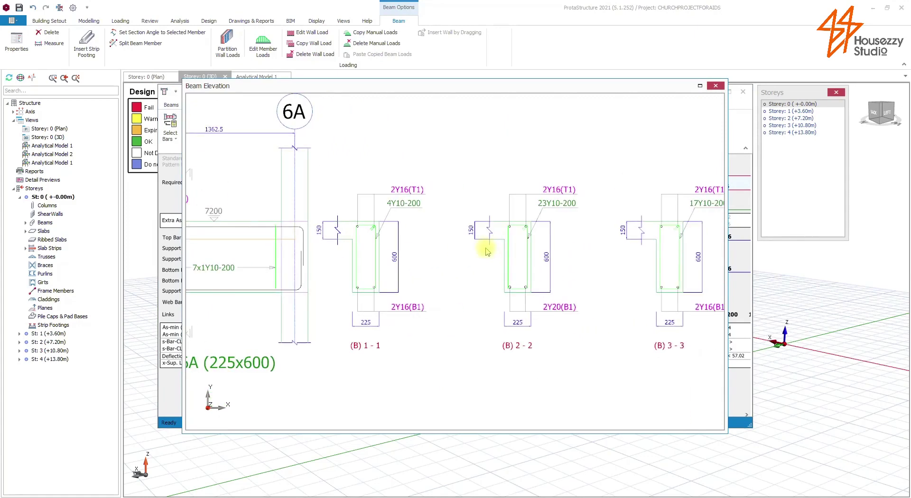
scroll(521, 234, "up", 5)
scroll(519, 235, "down", 3)
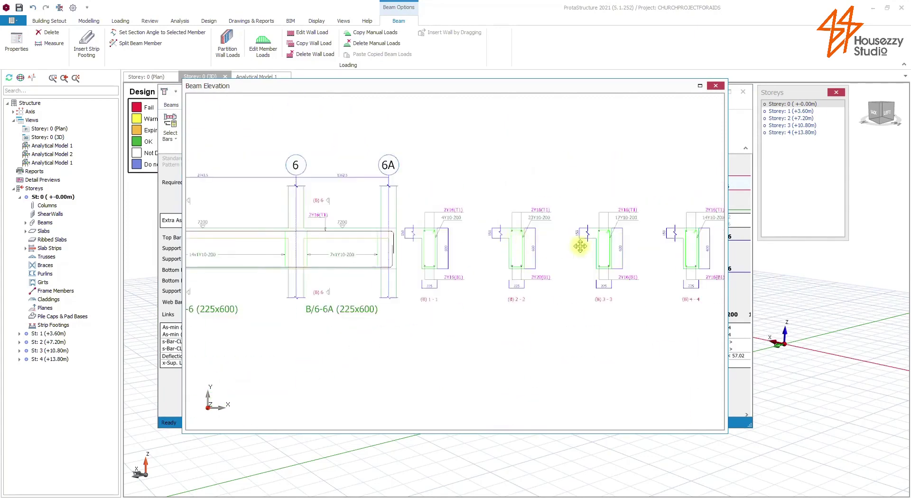
mouse_move(578, 238)
middle_mouse_down()
mouse_move(387, 242)
mouse_move(598, 250)
middle_mouse_up()
Step: Inspect the spans at grids 1, 2 and 4, then close the elevation and cancel beam design
scroll(387, 242, "down", 2)
middle_click_drag(380, 256, 565, 265)
scroll(515, 258, "up", 3)
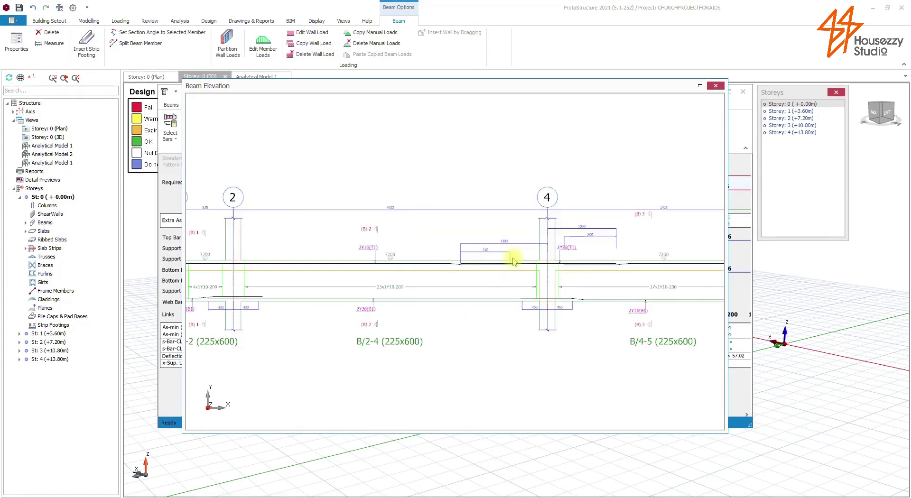
scroll(403, 247, "down", 3)
scroll(291, 274, "up", 5)
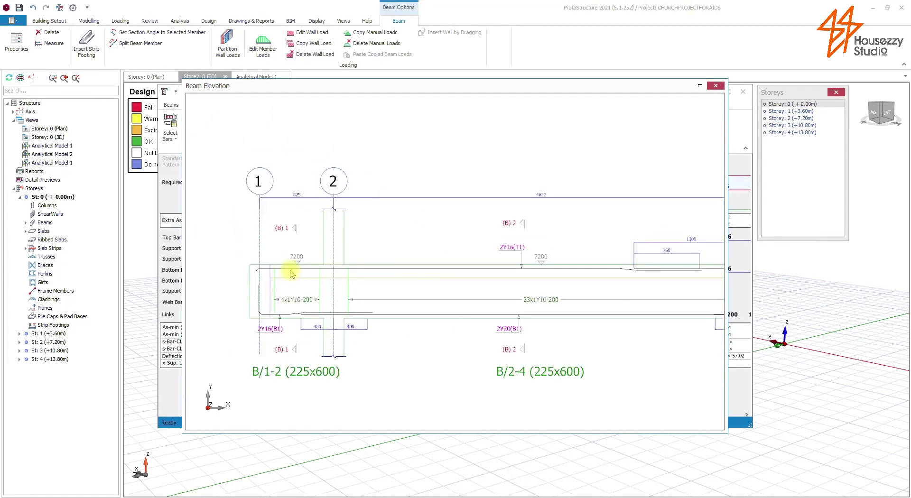
key("Escape")
left_click(494, 123)
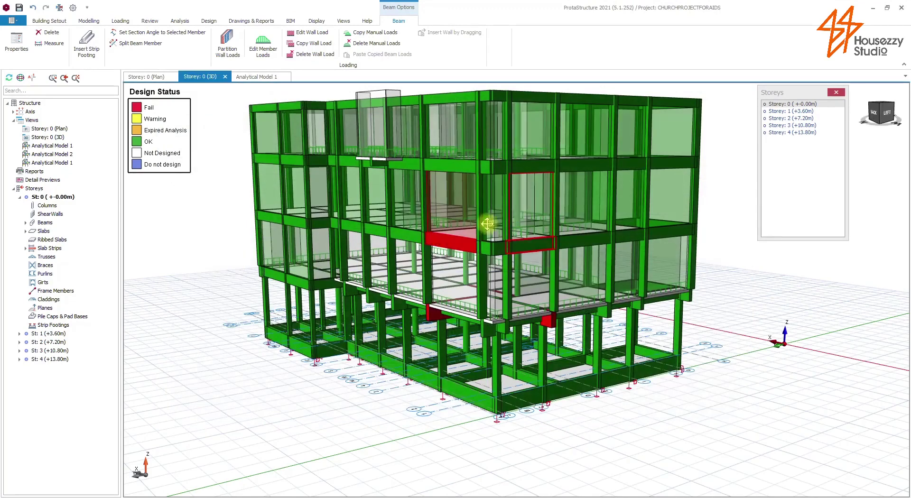
Step: Read failing beam 2B23's properties, then deselect it and zoom in slightly
middle_click_drag(487, 224, 477, 229)
mouse_move(474, 232)
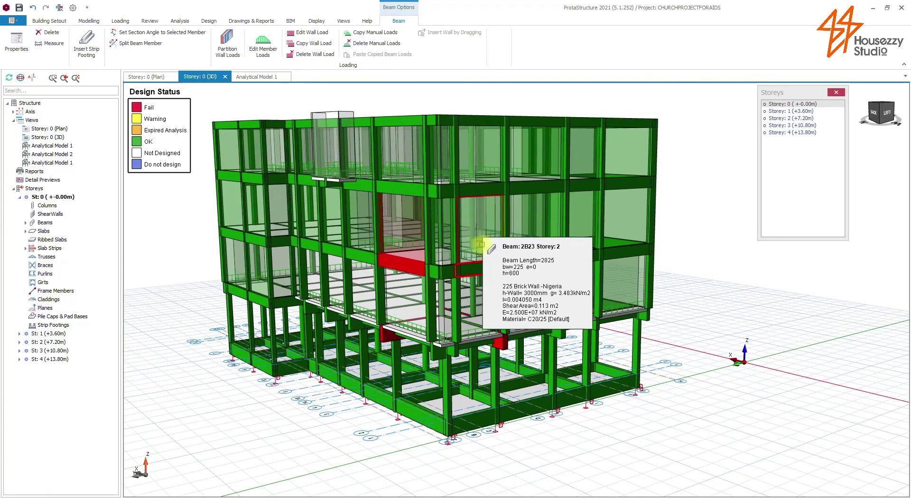
key("Escape")
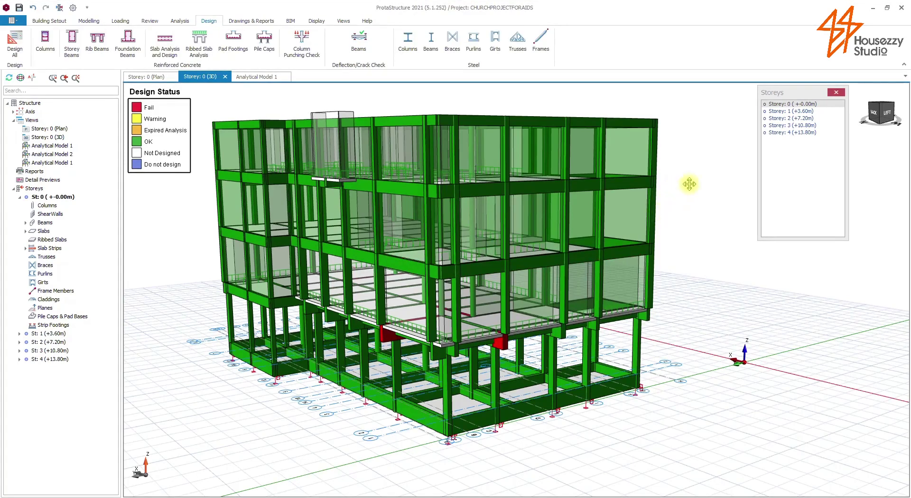
scroll(689, 184, "up", 1)
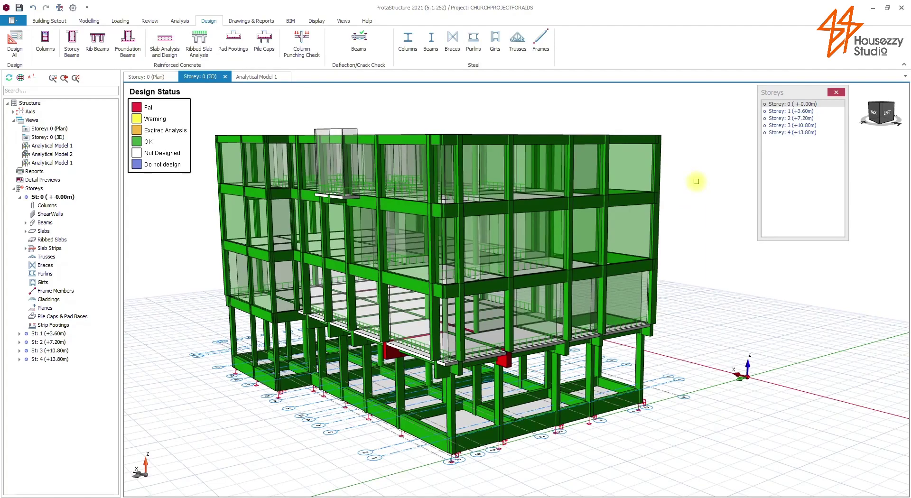